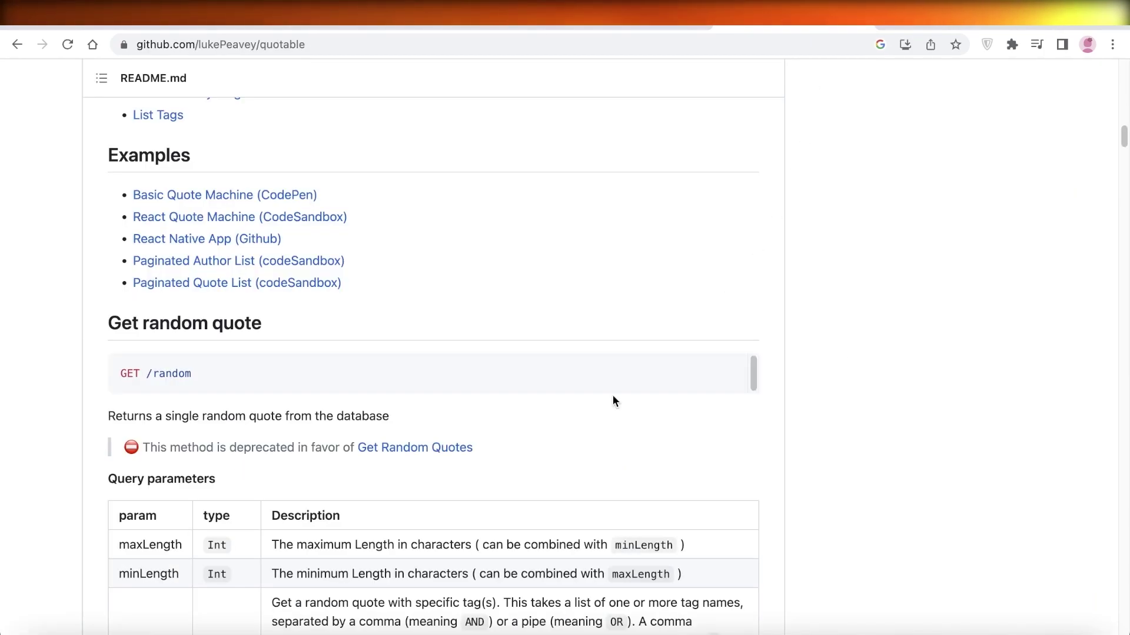
- Look over the quotable API documentation, then return to the WordPress dashboard
scroll(365, 353, "down", 3)
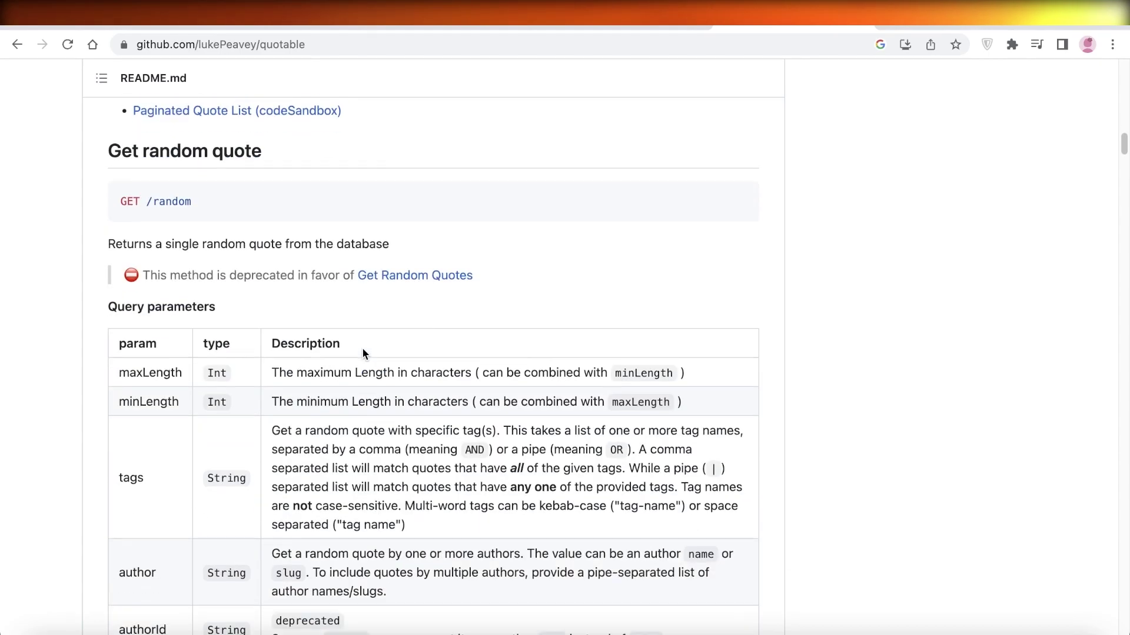
scroll(363, 352, "down", 3)
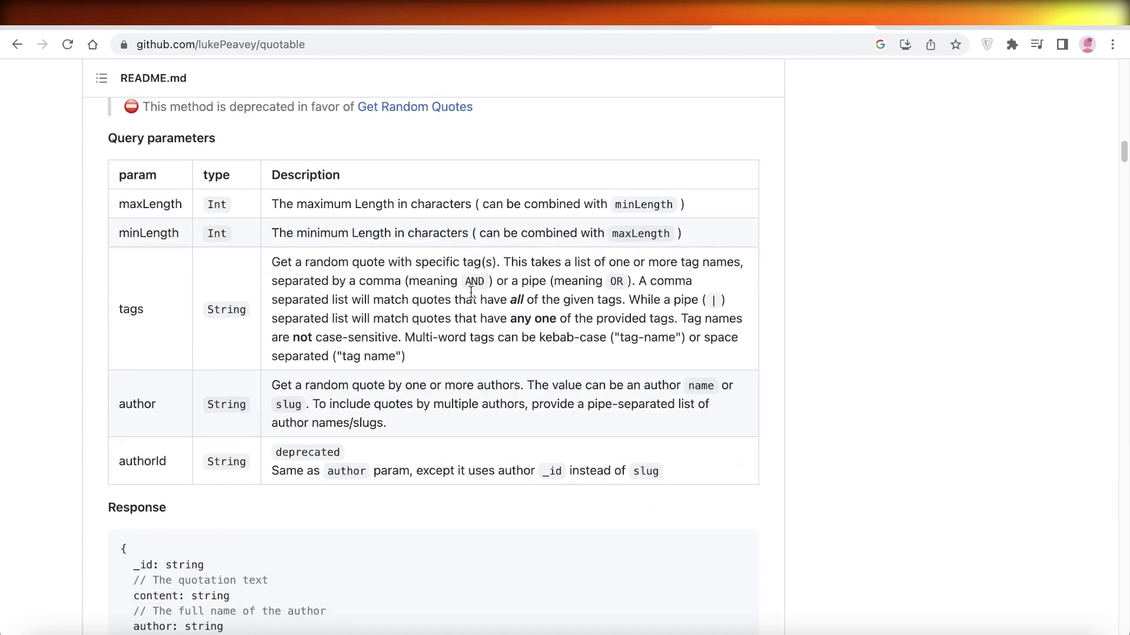
left_click(656, 17)
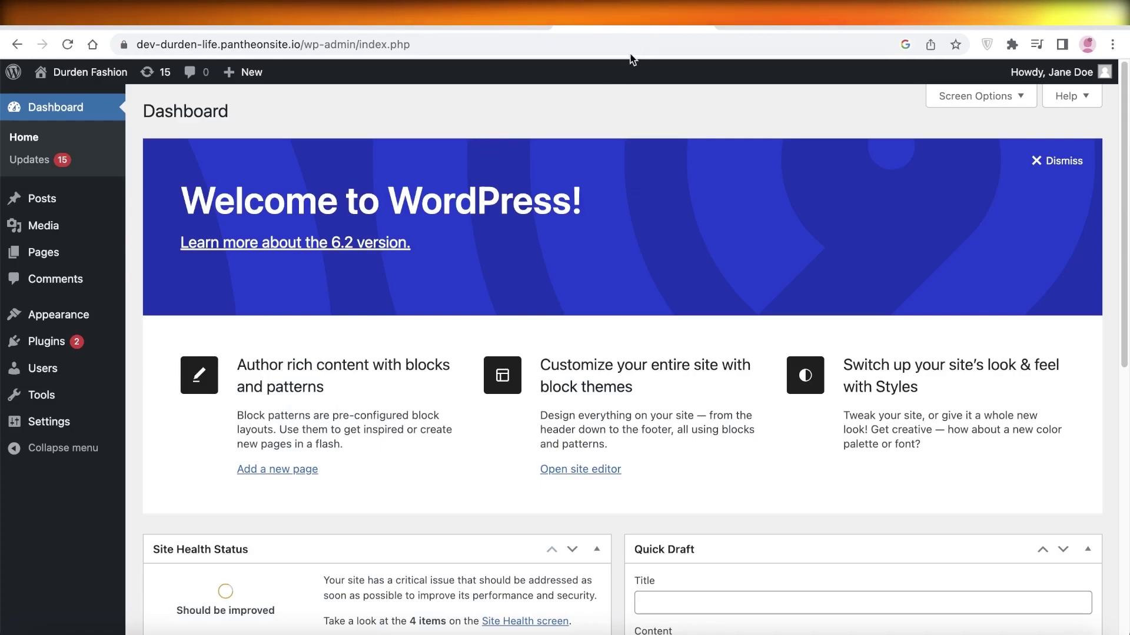
left_click(770, 23)
scroll(408, 274, "down", 7)
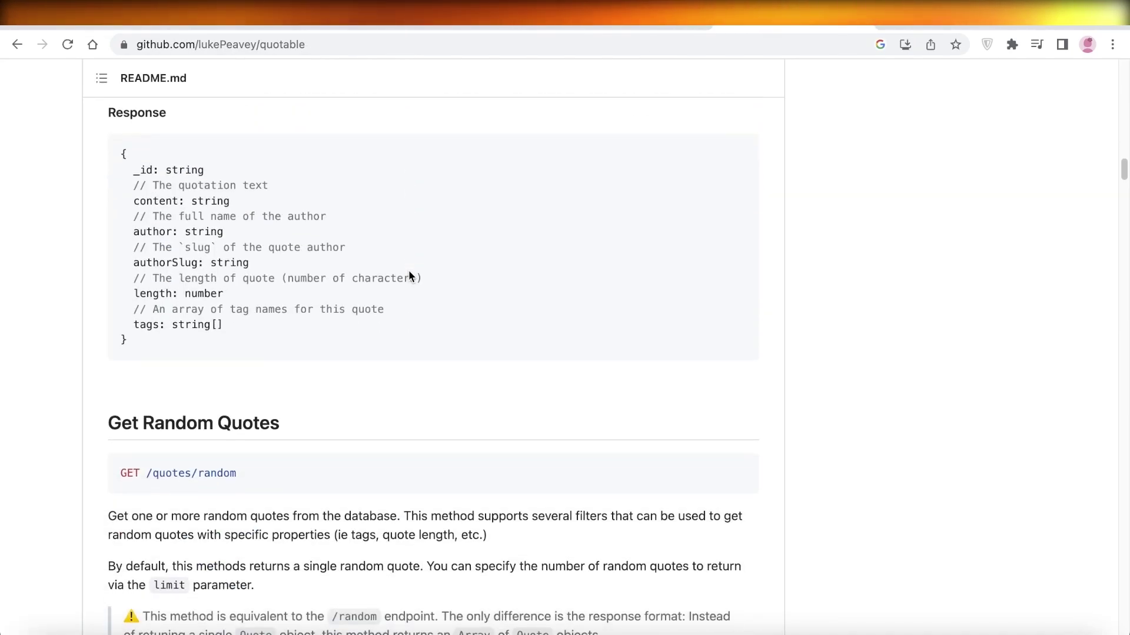
scroll(408, 275, "up", 9)
scroll(408, 270, "down", 16)
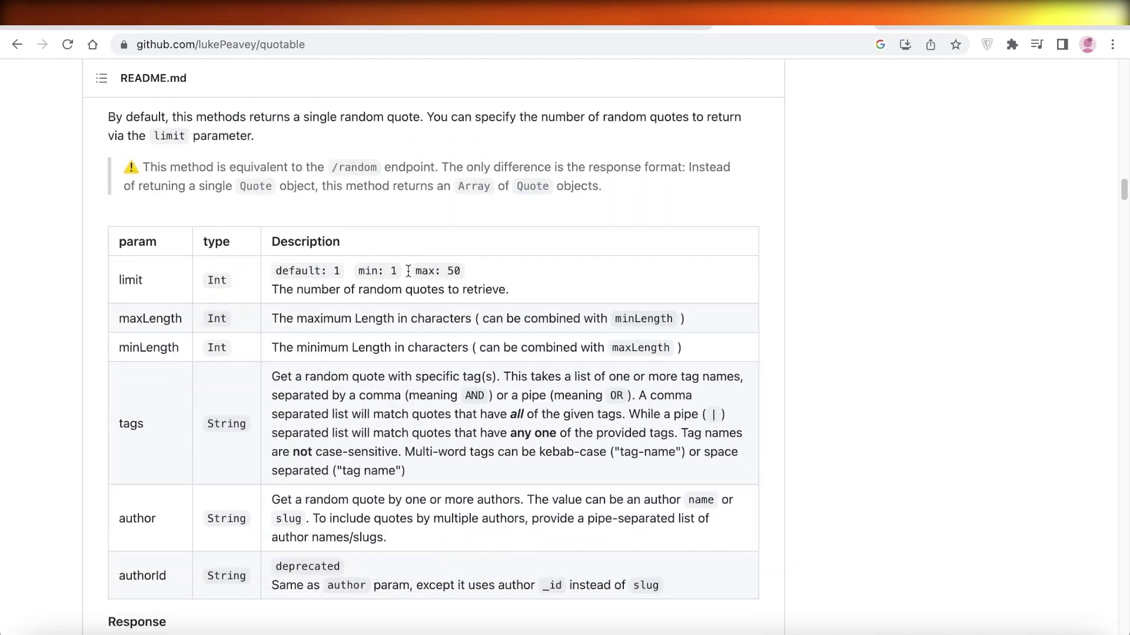
scroll(408, 270, "up", 2)
left_click(663, 30)
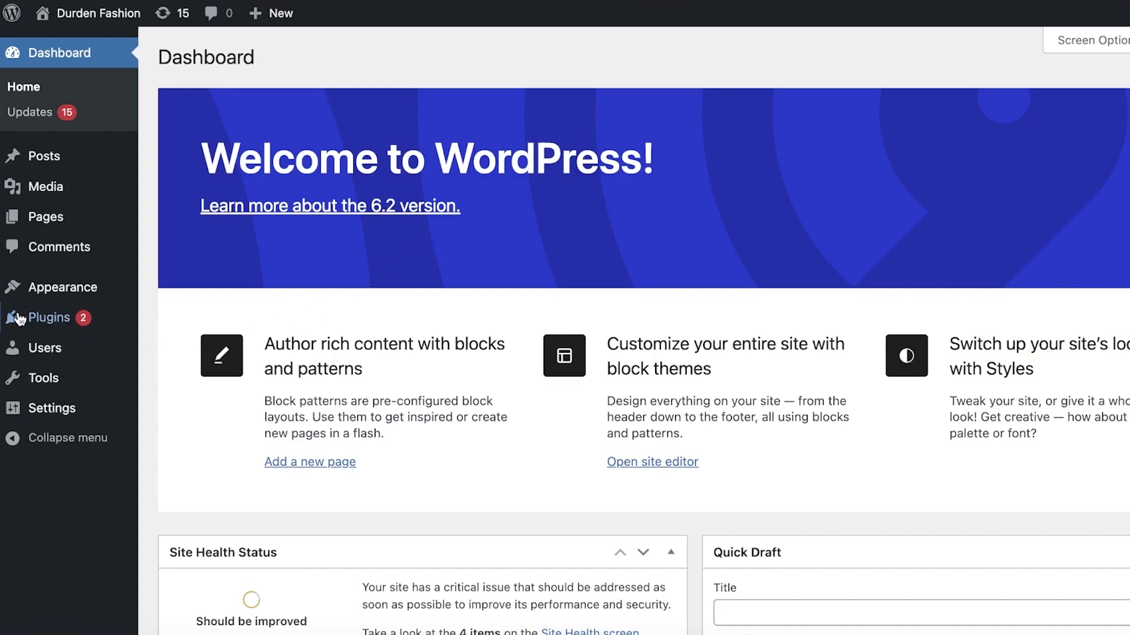
- Find the WPGetAPI plugin by searching 'wpgetapi', then install and activate it
mouse_move(19, 318)
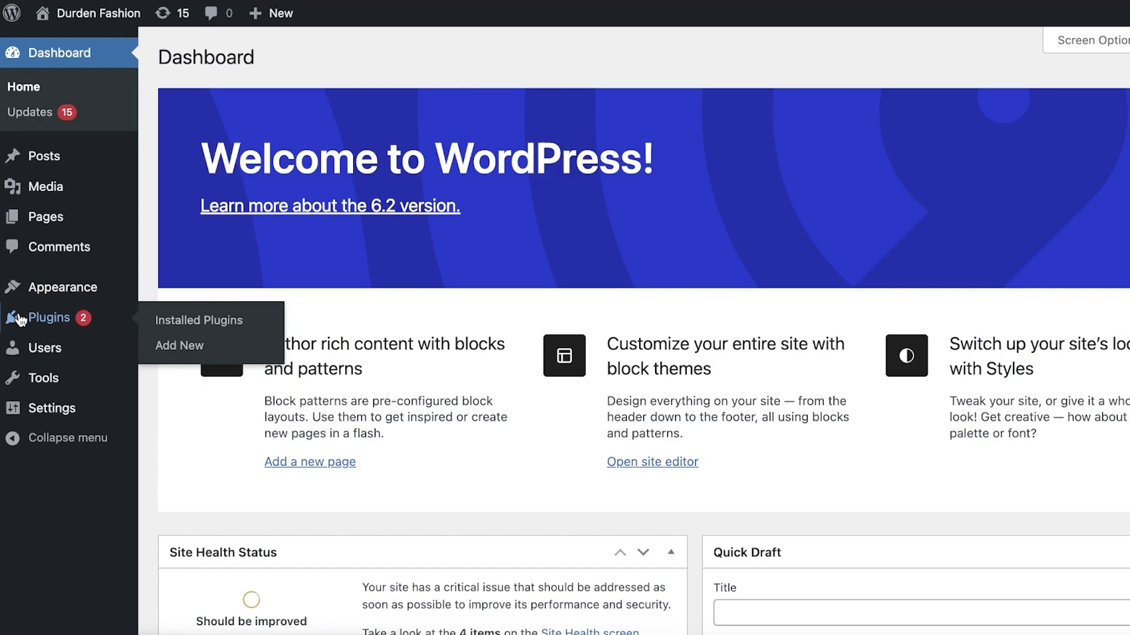
left_click(19, 318)
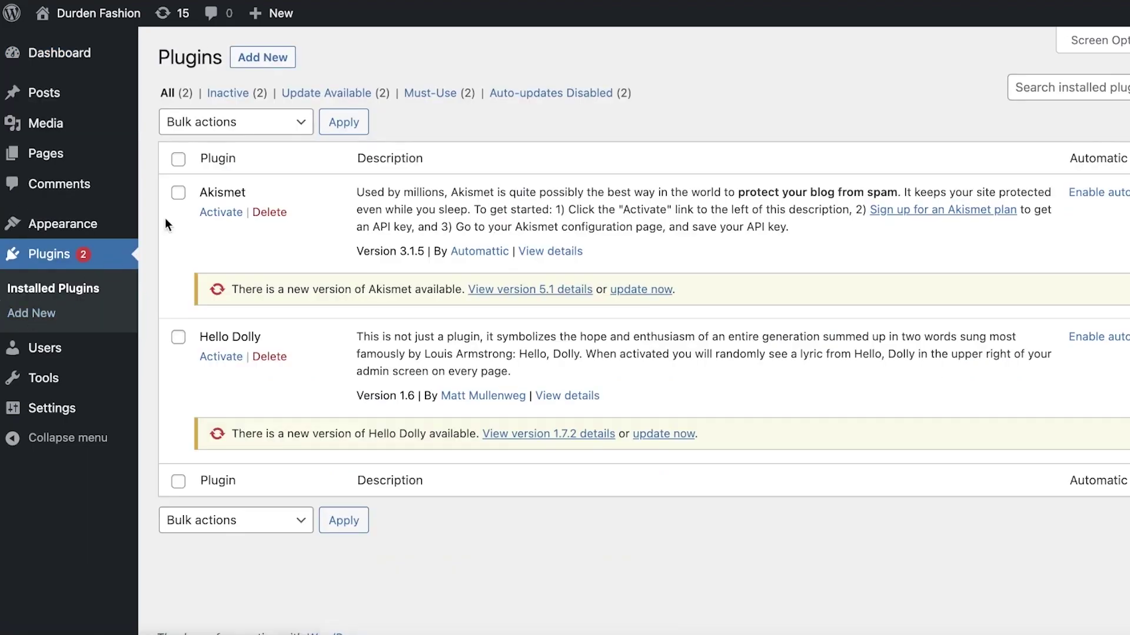
left_click(274, 59)
left_click(1025, 109)
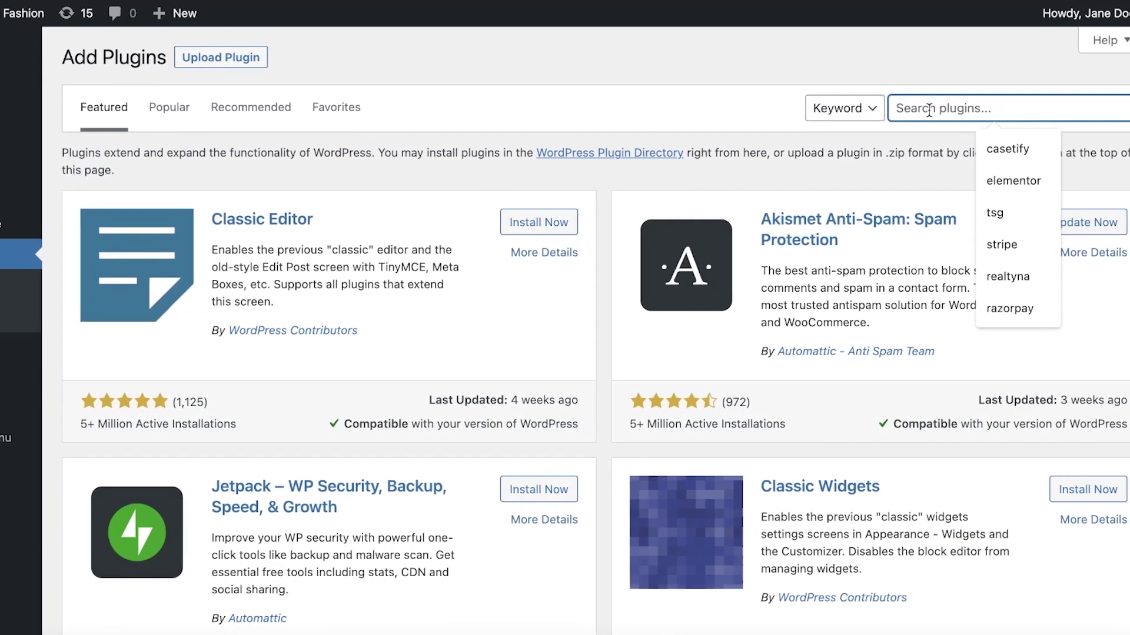
type("wpget")
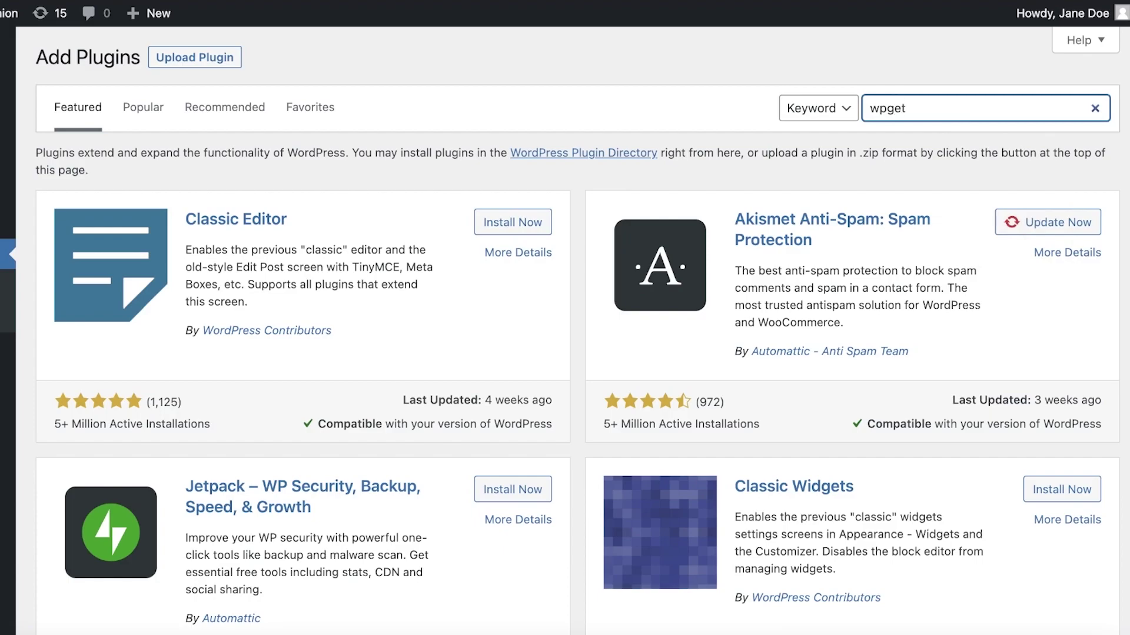
type("api")
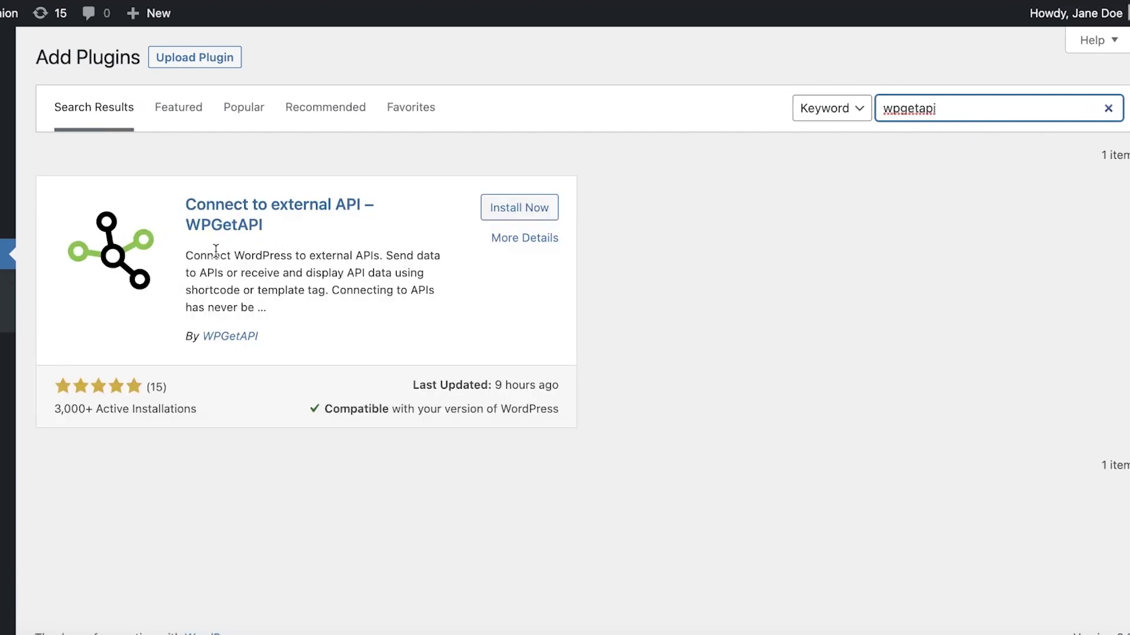
left_click(509, 211)
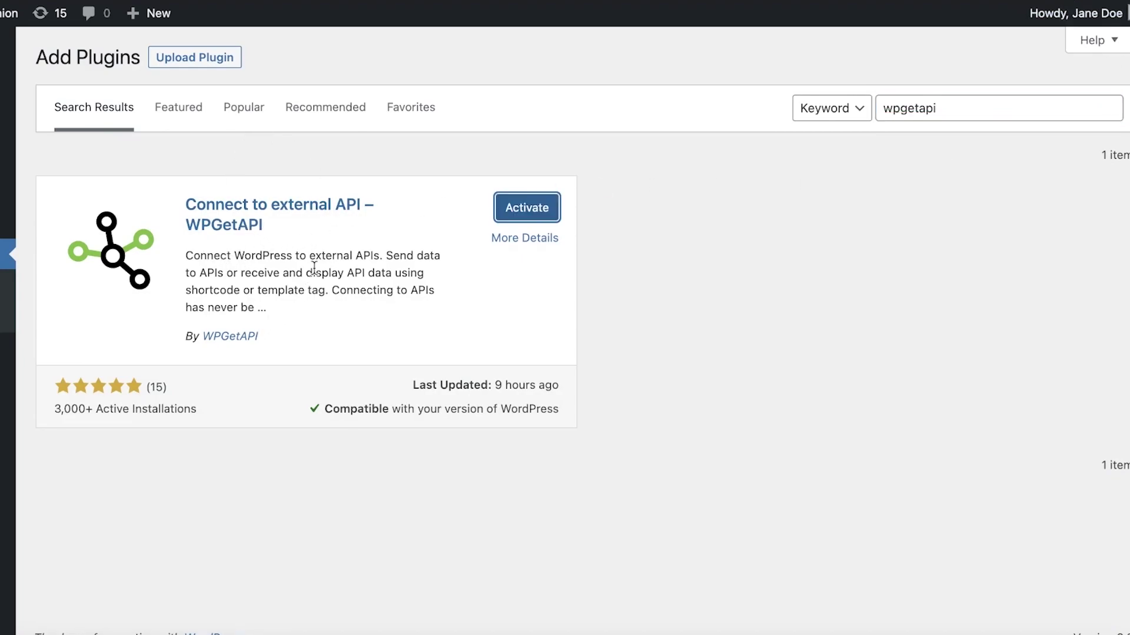
left_click(550, 217)
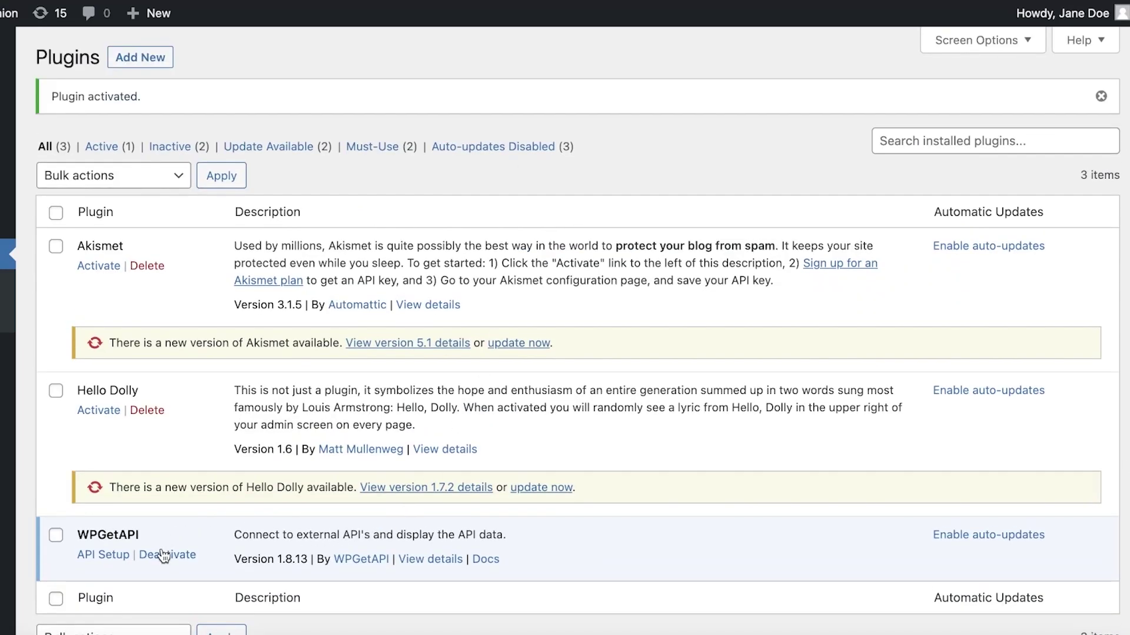
- On WPGetAPI's setup page, name the API Quotes with unique ID quotes_1, leaving Base URL empty
left_click(115, 556)
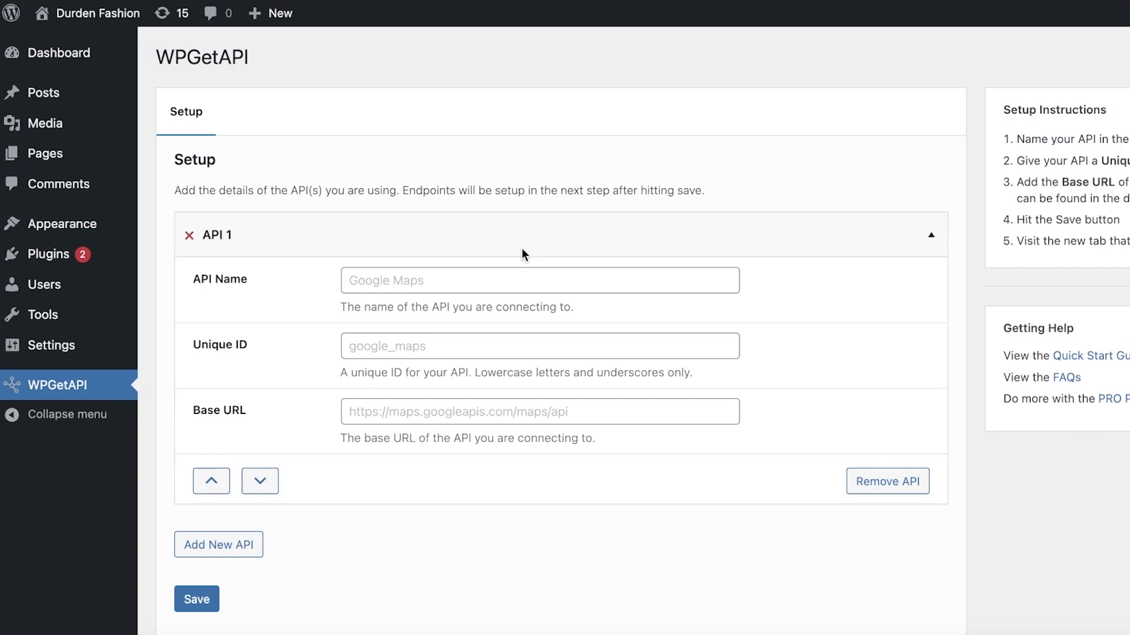
left_click(493, 277)
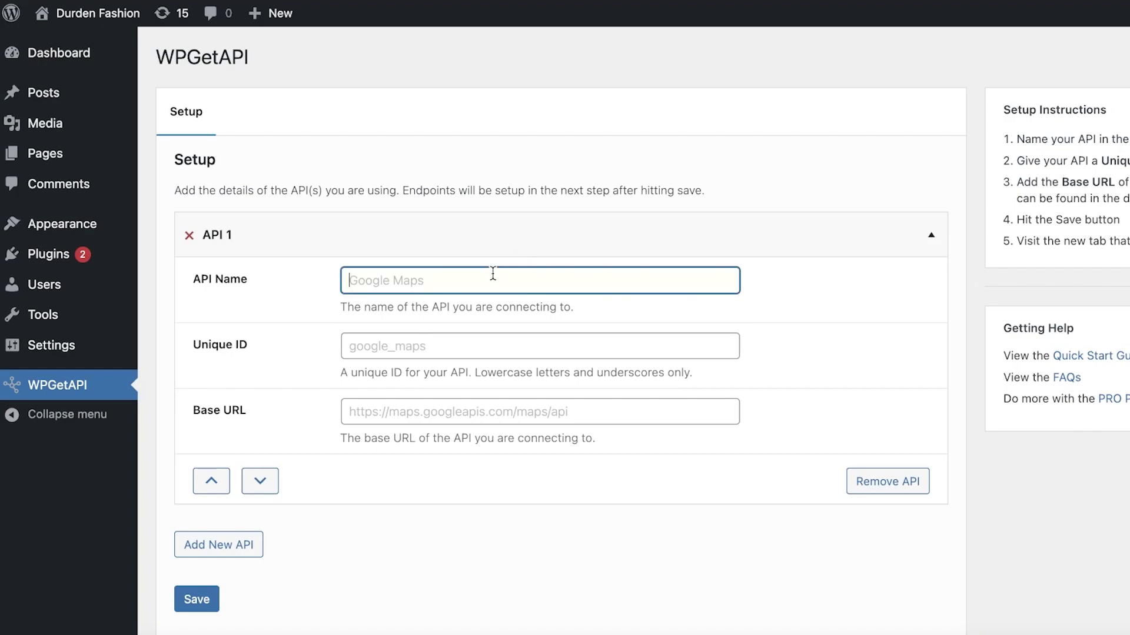
type("Quotes")
left_click(415, 366)
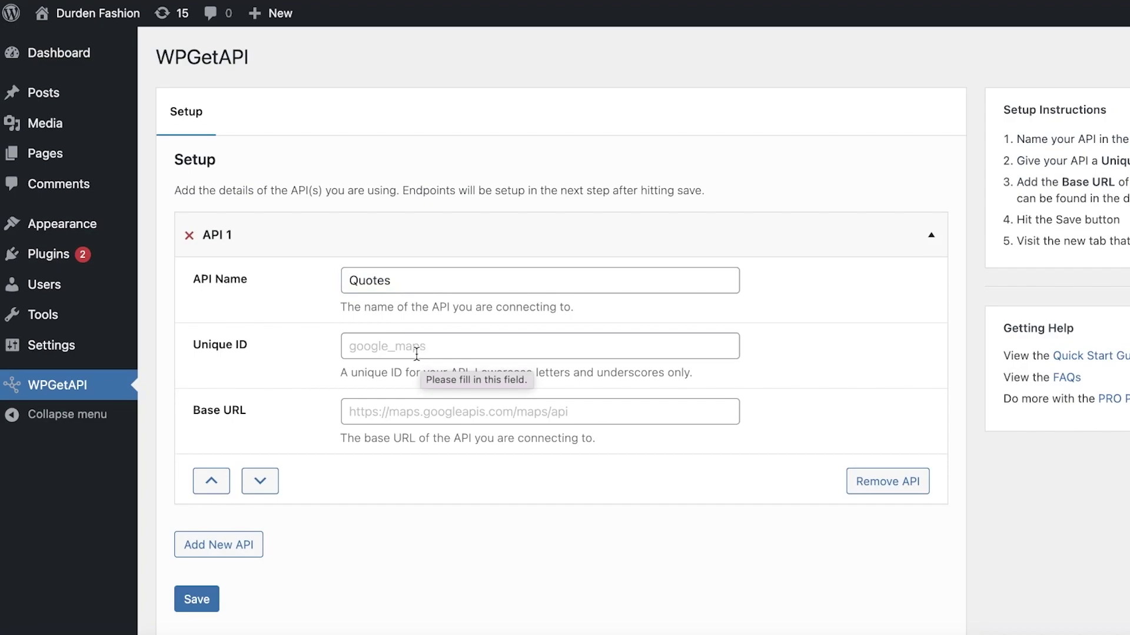
left_click(417, 353)
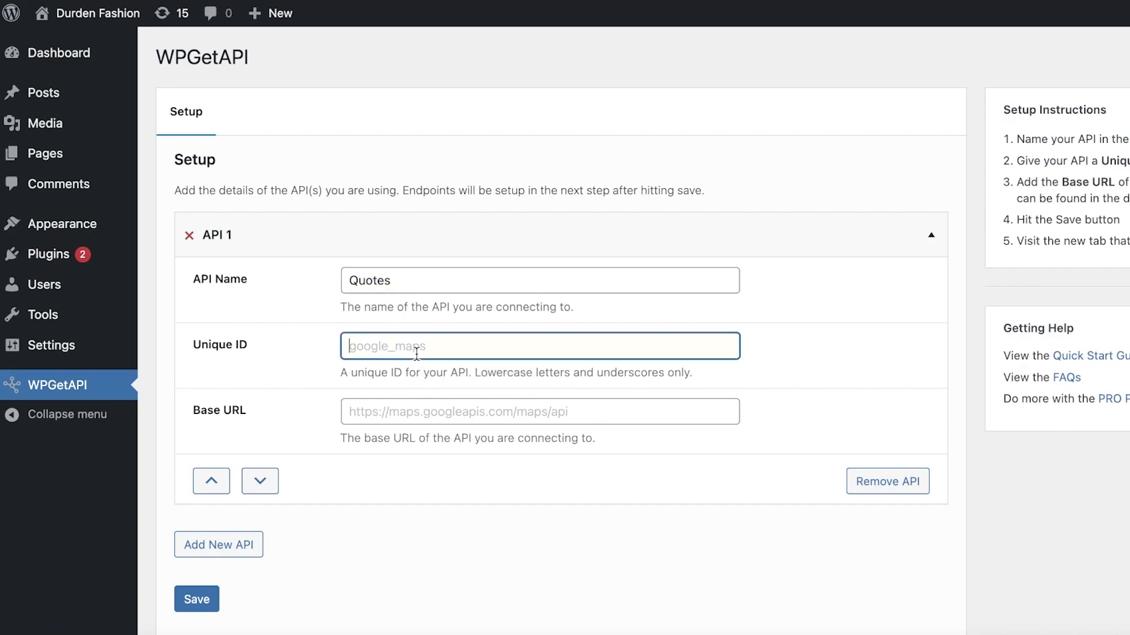
type("quotes_1")
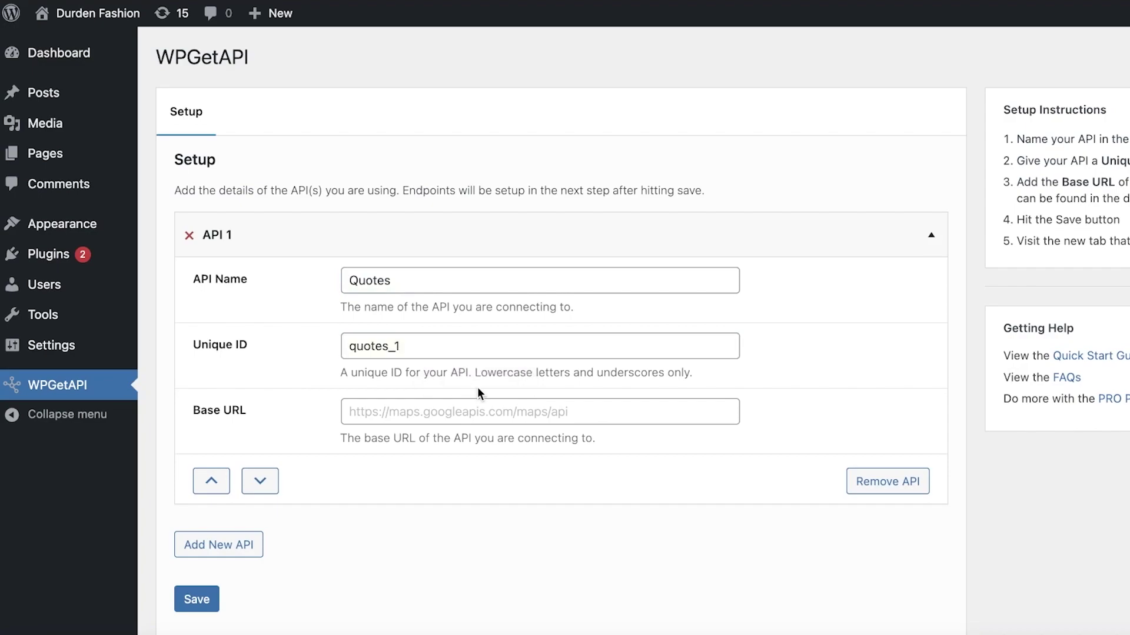
left_click(466, 411)
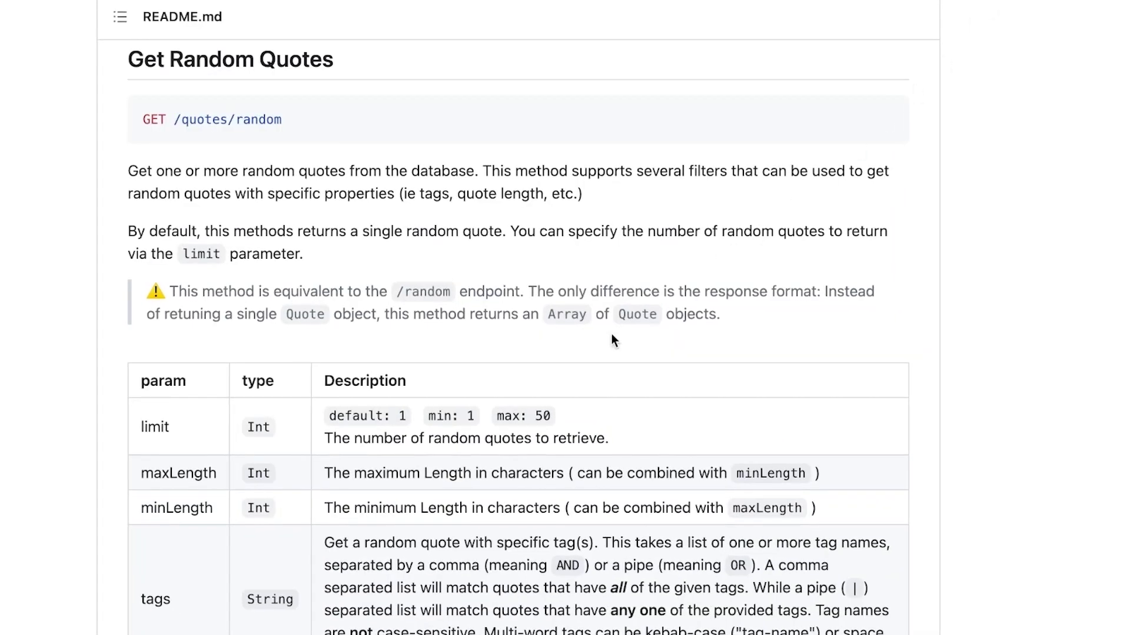
- Scroll the quotable README to Get Random Quotes and copy the GET /quotes/random path
scroll(612, 337, "down", 8)
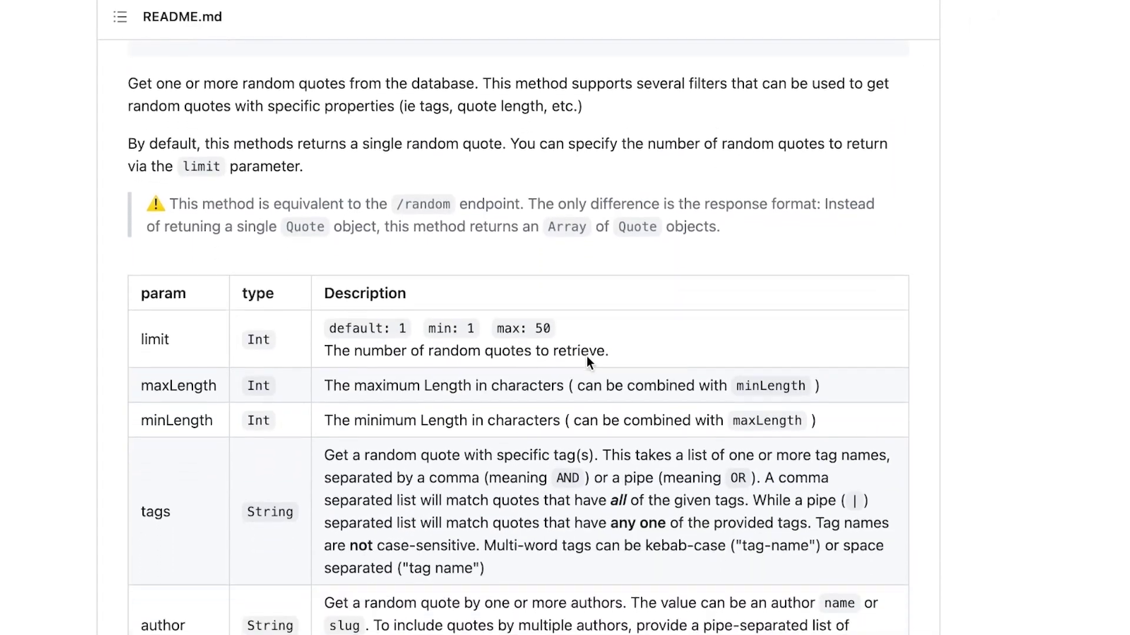
scroll(323, 341, "down", 15)
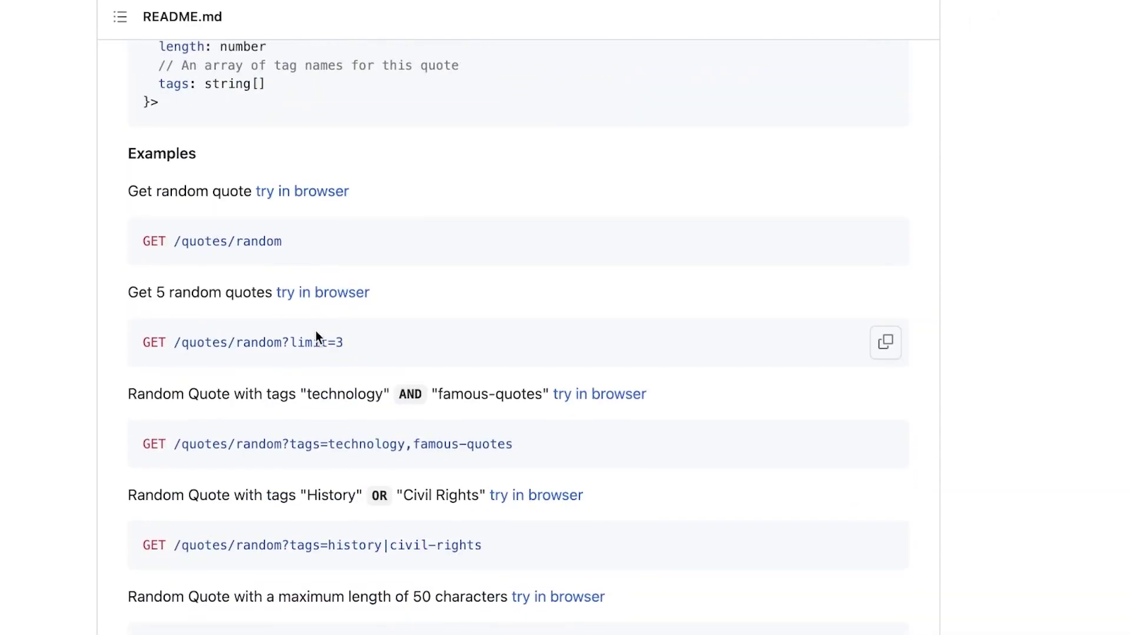
scroll(329, 377, "down", 2)
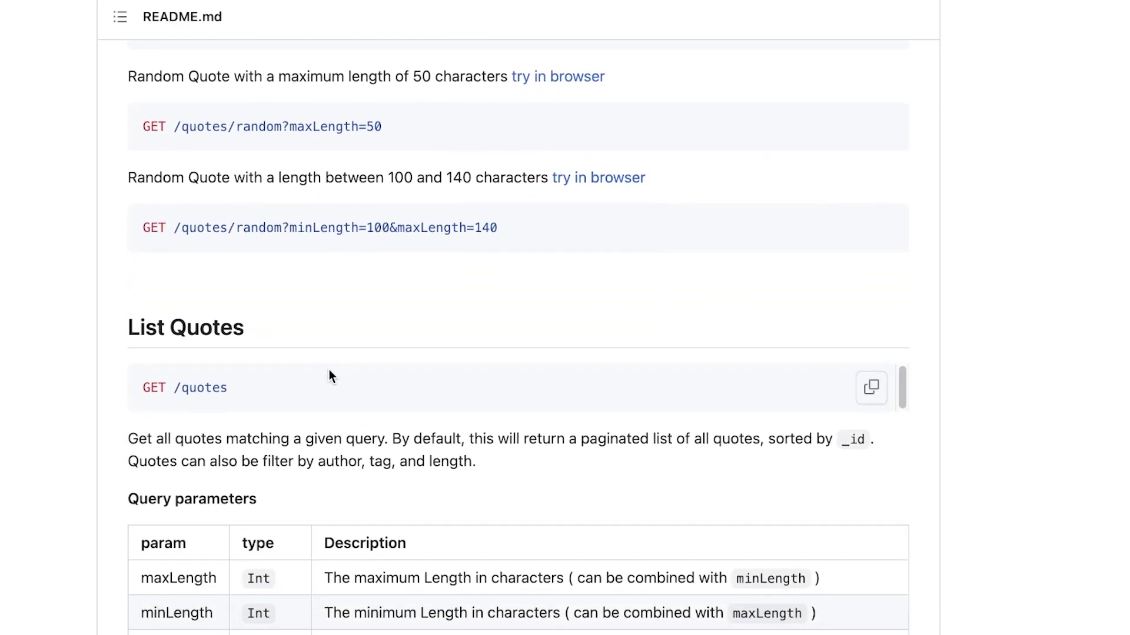
scroll(569, 327, "up", 15)
scroll(571, 327, "down", 4)
scroll(571, 321, "down", 20)
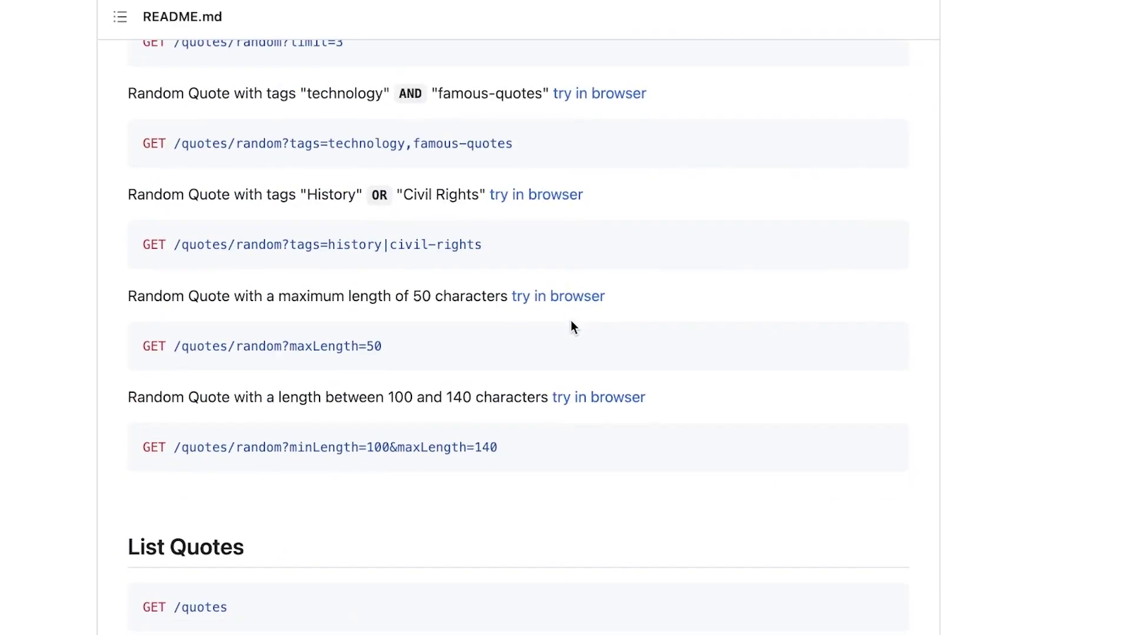
scroll(578, 330, "down", 20)
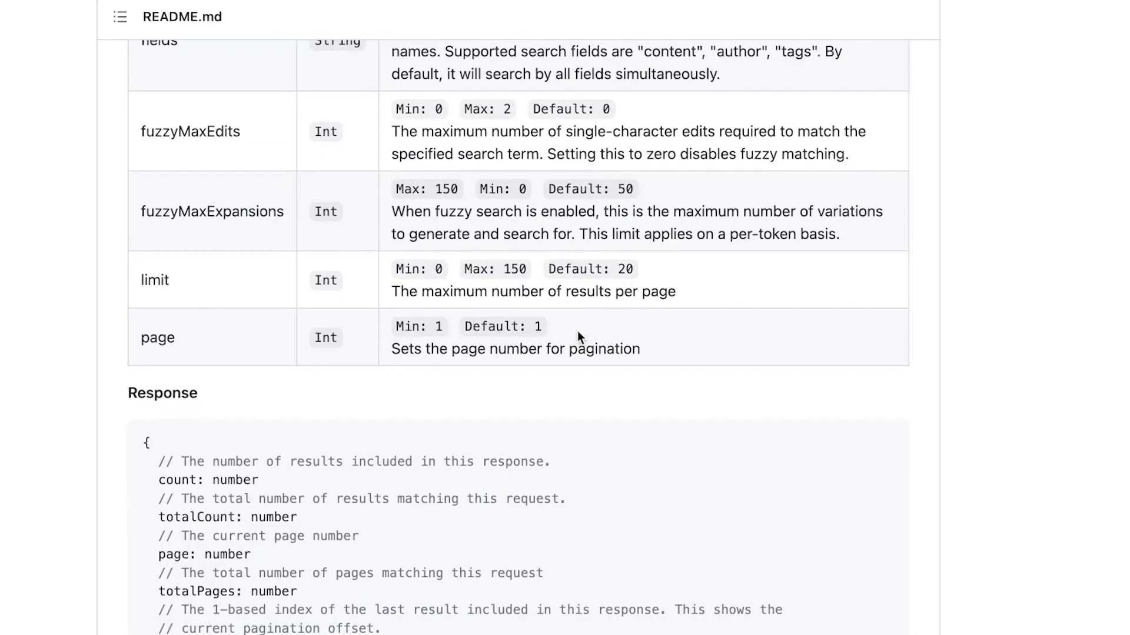
scroll(582, 336, "up", 8)
scroll(583, 334, "up", 18)
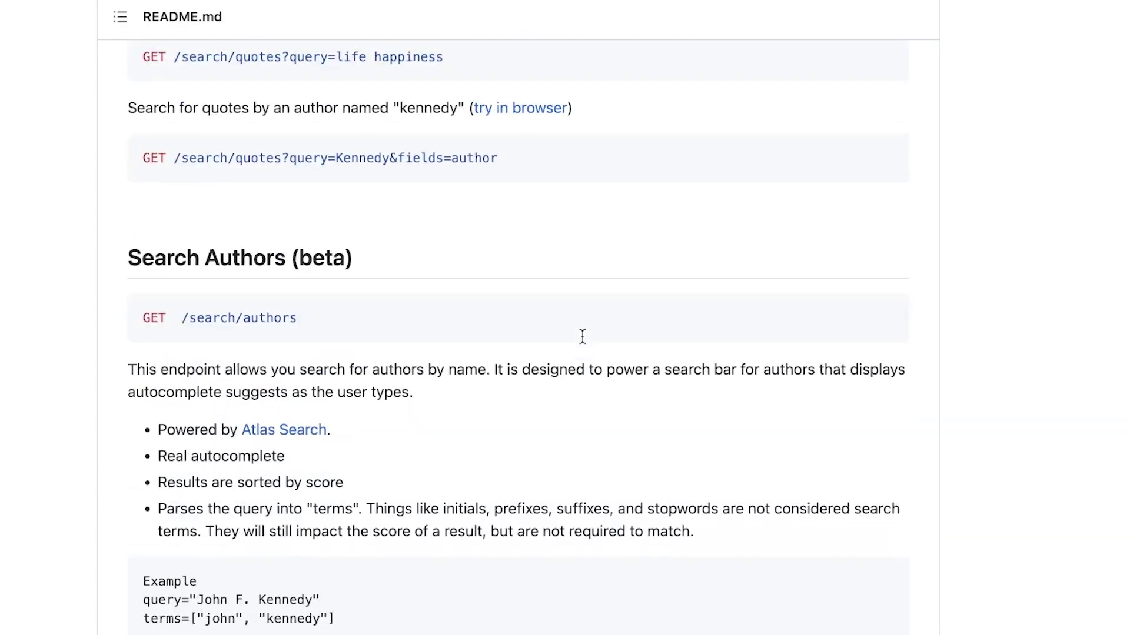
scroll(580, 343, "down", 1)
scroll(580, 344, "up", 2)
scroll(580, 341, "up", 20)
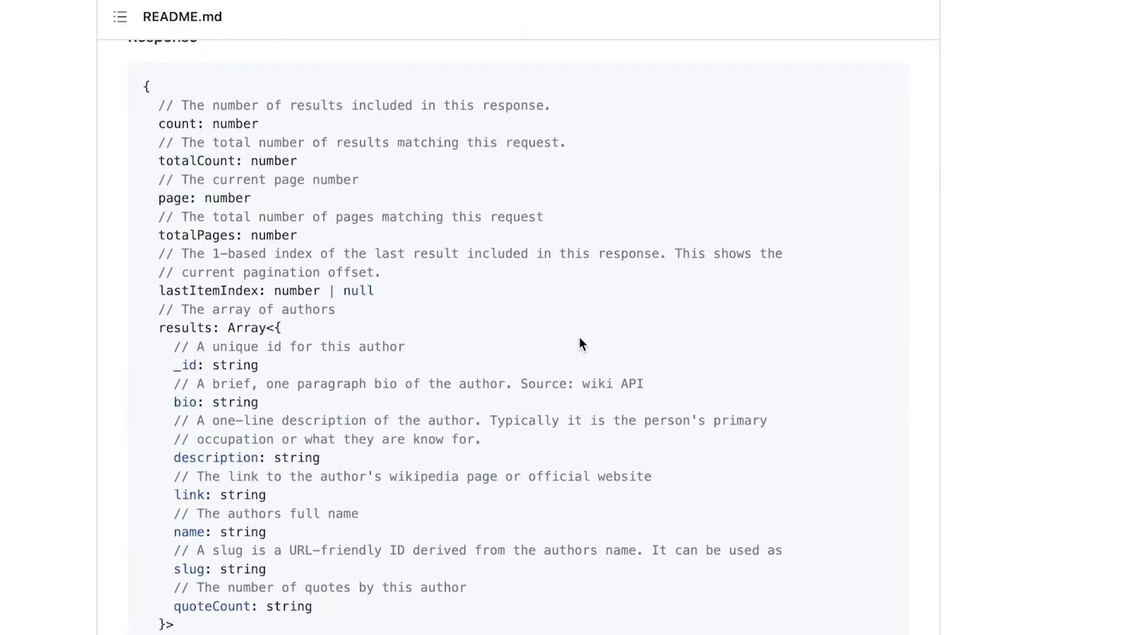
scroll(357, 362, "up", 8)
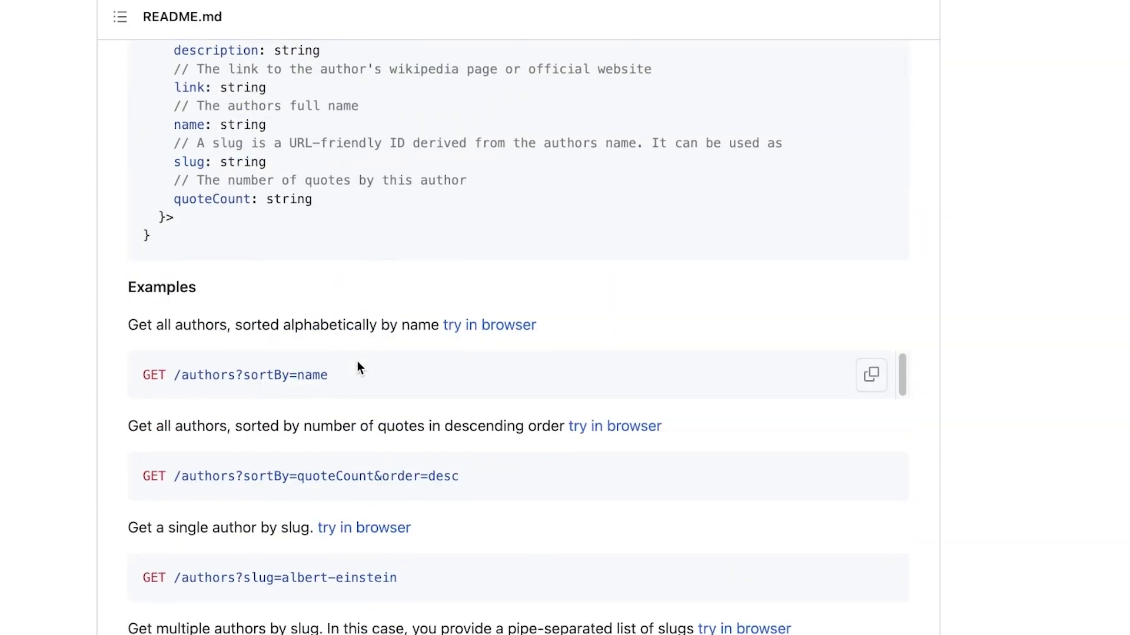
scroll(358, 361, "down", 8)
scroll(358, 361, "up", 15)
scroll(358, 362, "up", 15)
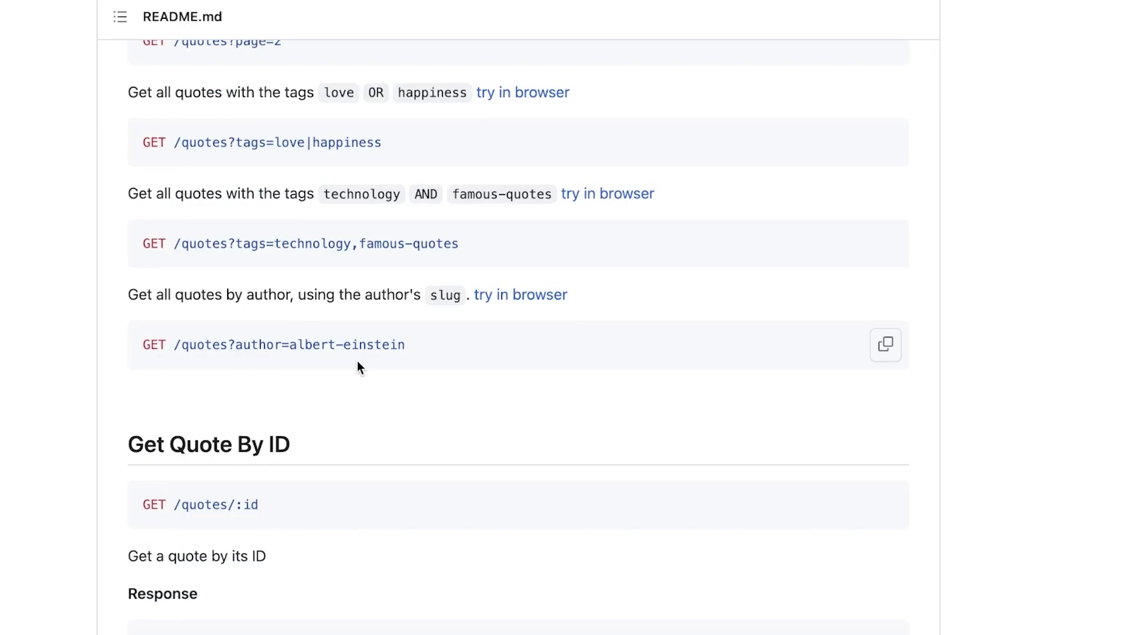
scroll(358, 361, "up", 15)
scroll(358, 361, "up", 12)
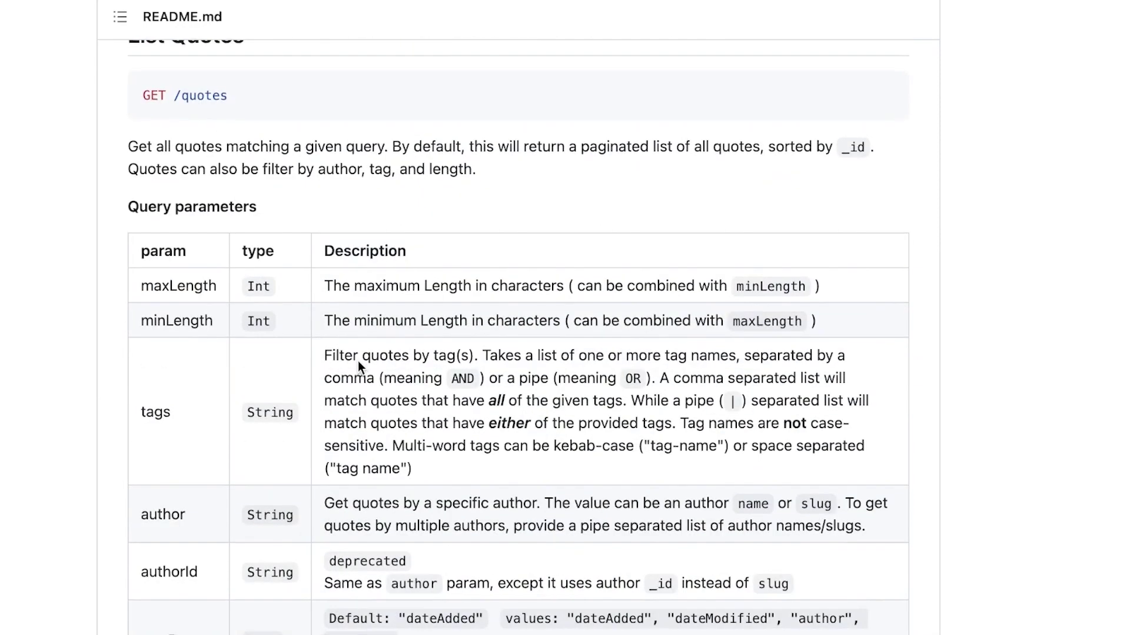
scroll(358, 361, "up", 15)
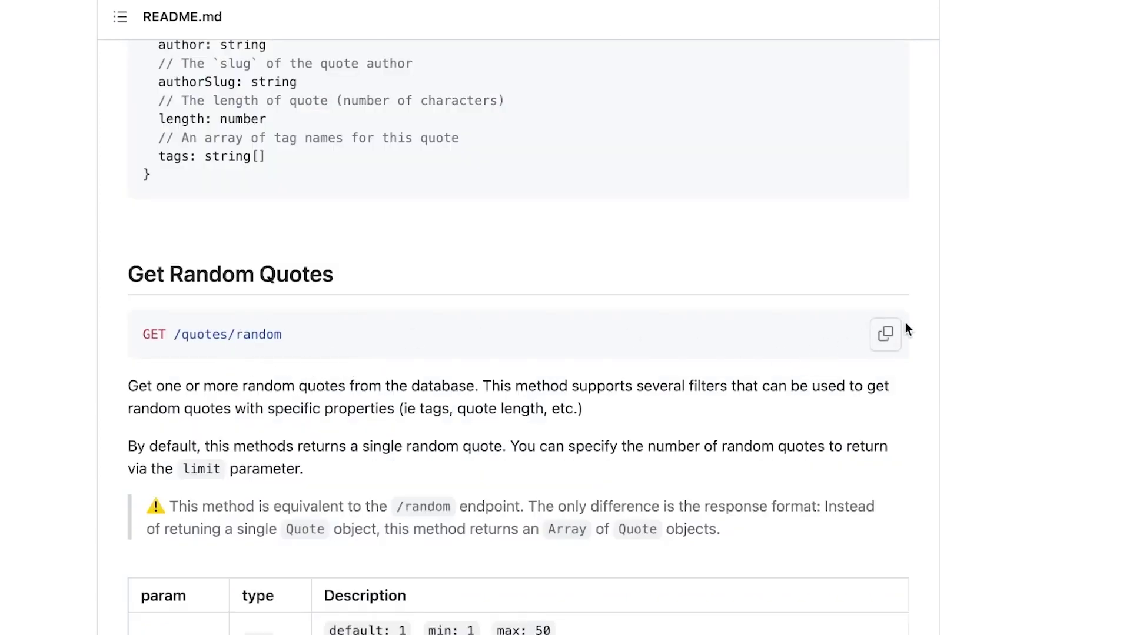
left_click(889, 336)
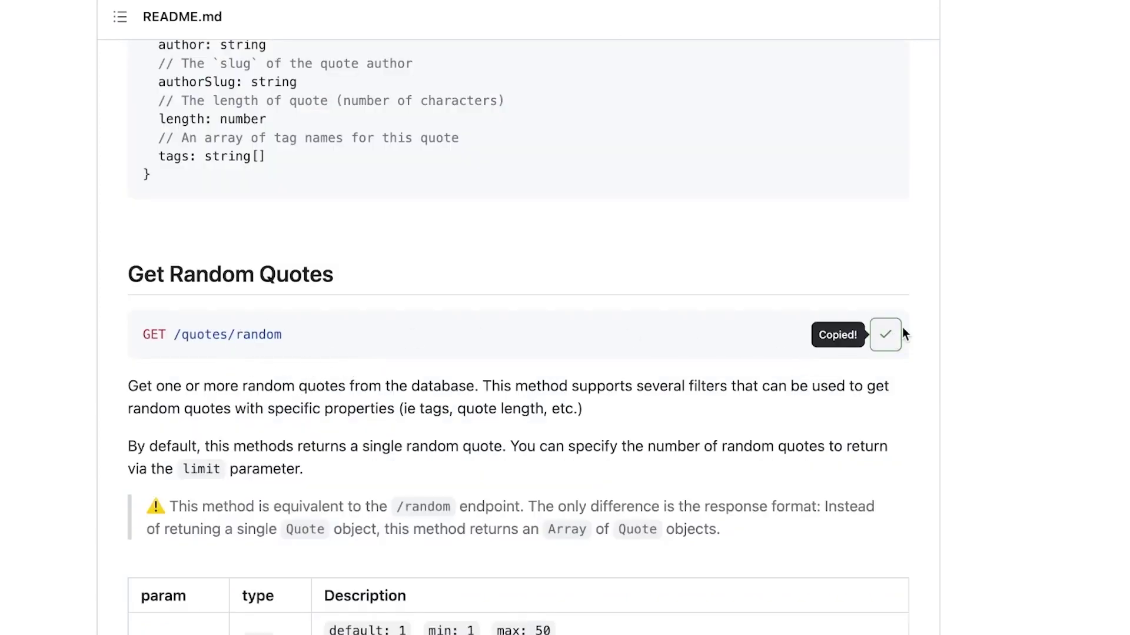
left_click(921, 2)
- Paste the copied path into Base URL, add a second API entry, and reorder the entries
right_click(484, 432)
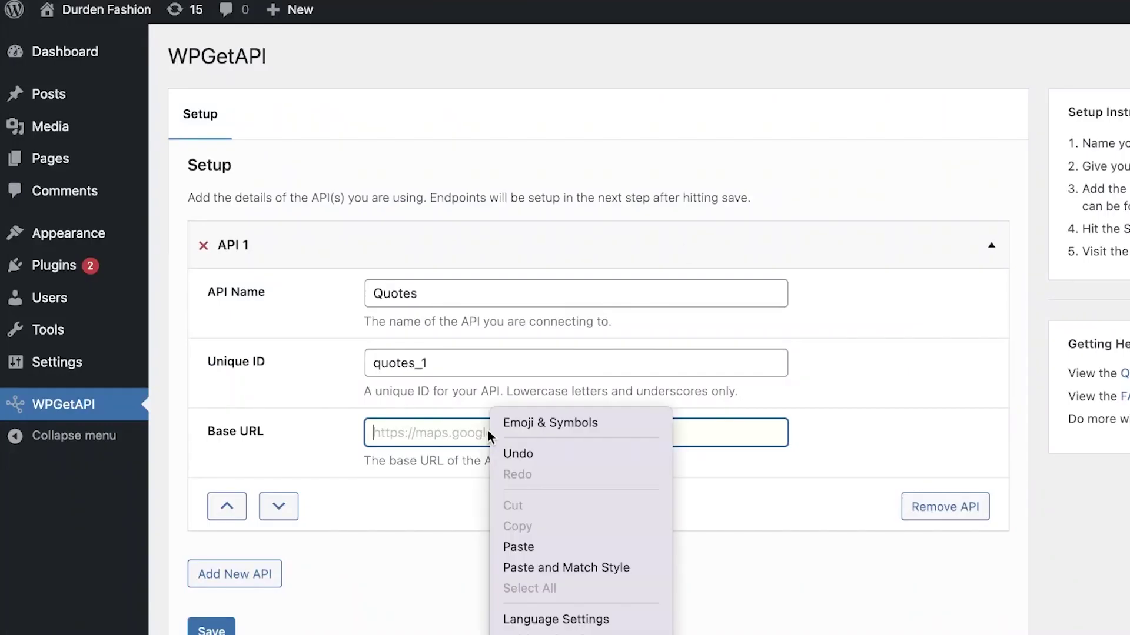
left_click(522, 545)
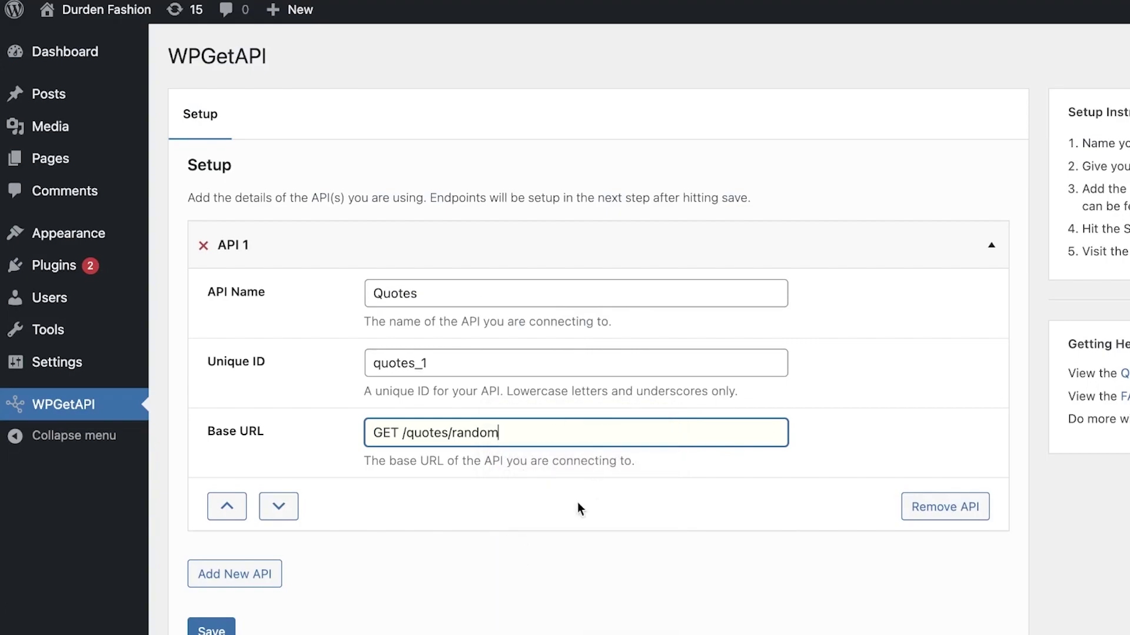
left_click(253, 572)
scroll(341, 542, "down", 3)
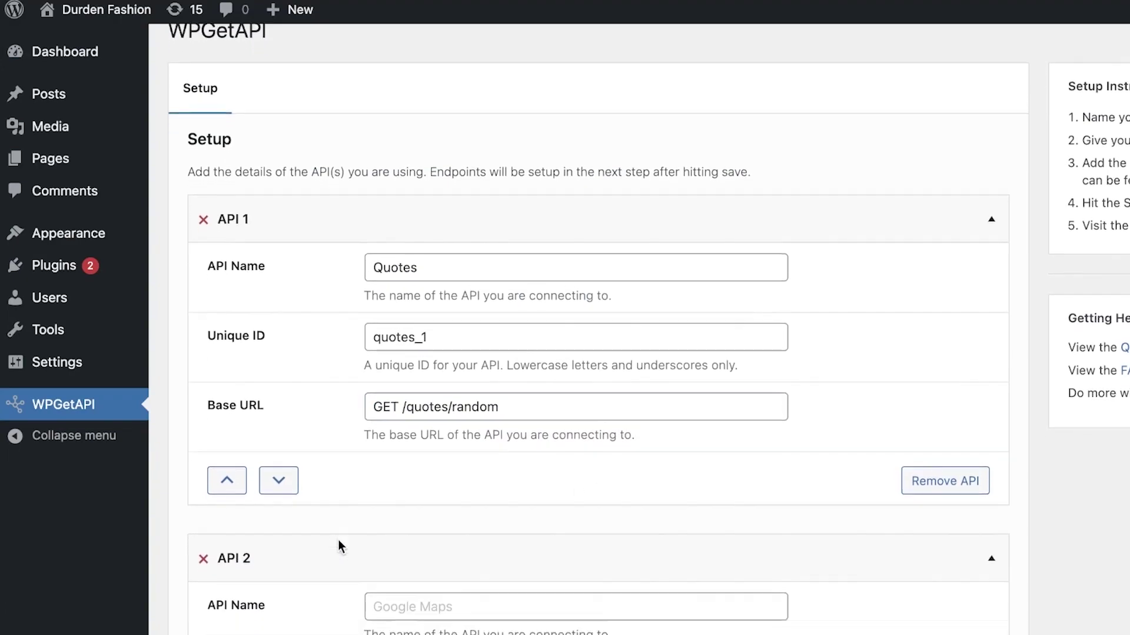
left_click(297, 415)
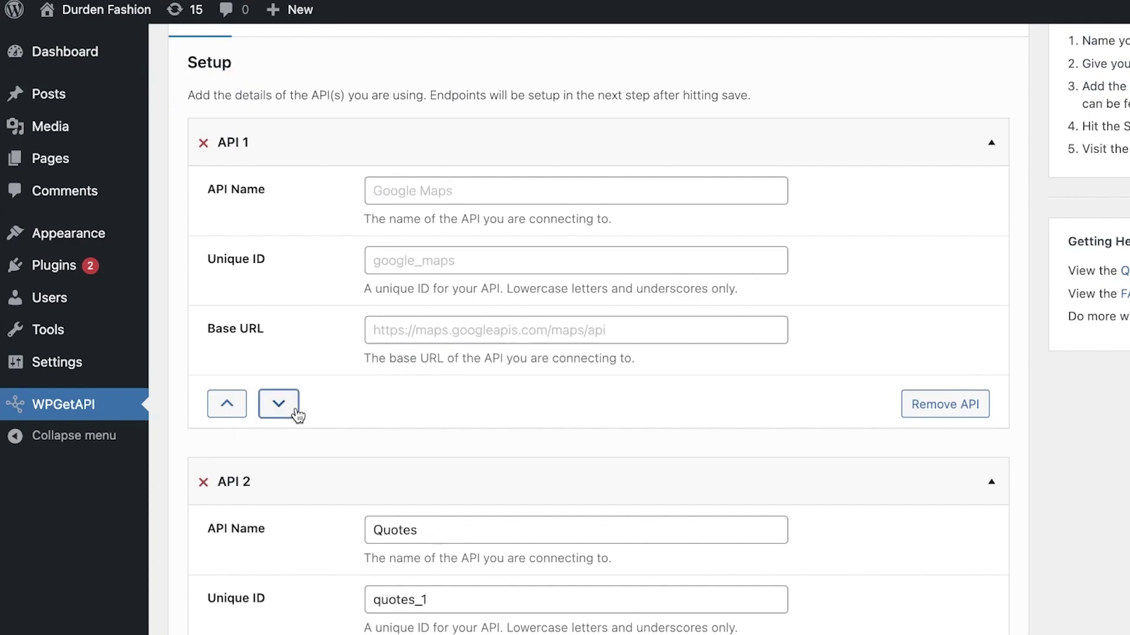
left_click(224, 414)
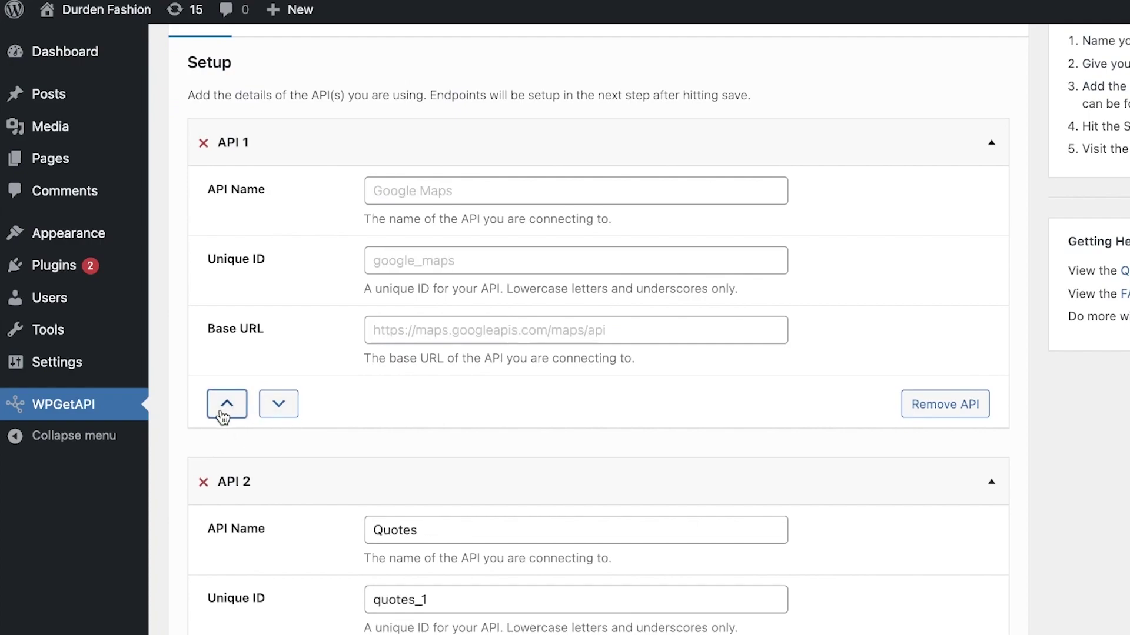
scroll(303, 429, "down", 5)
left_click(233, 525)
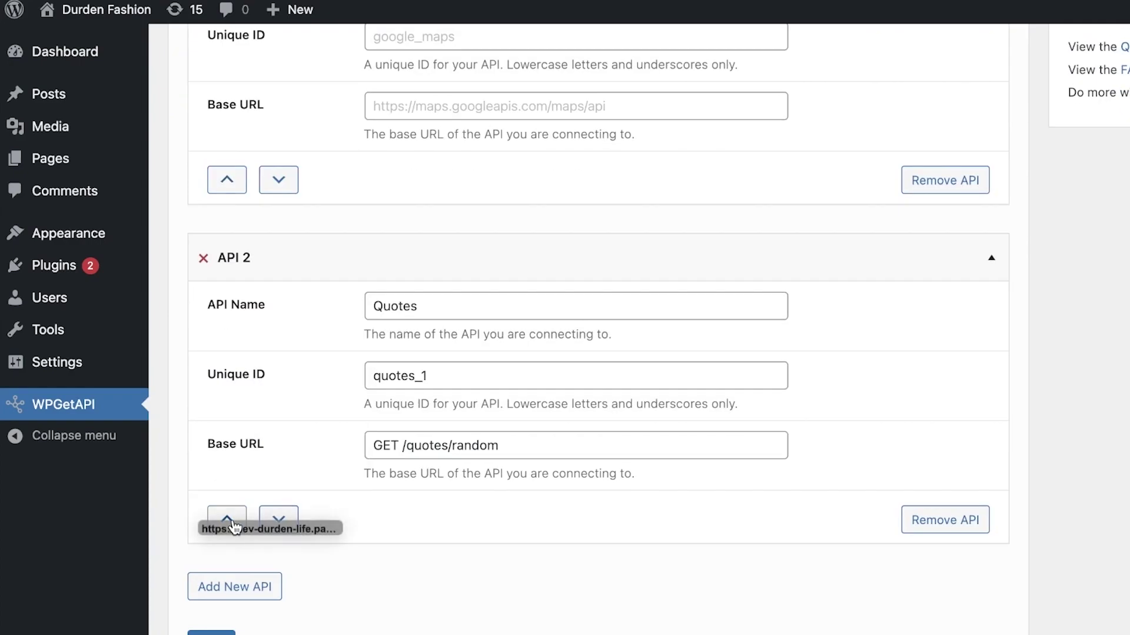
left_click(524, 434)
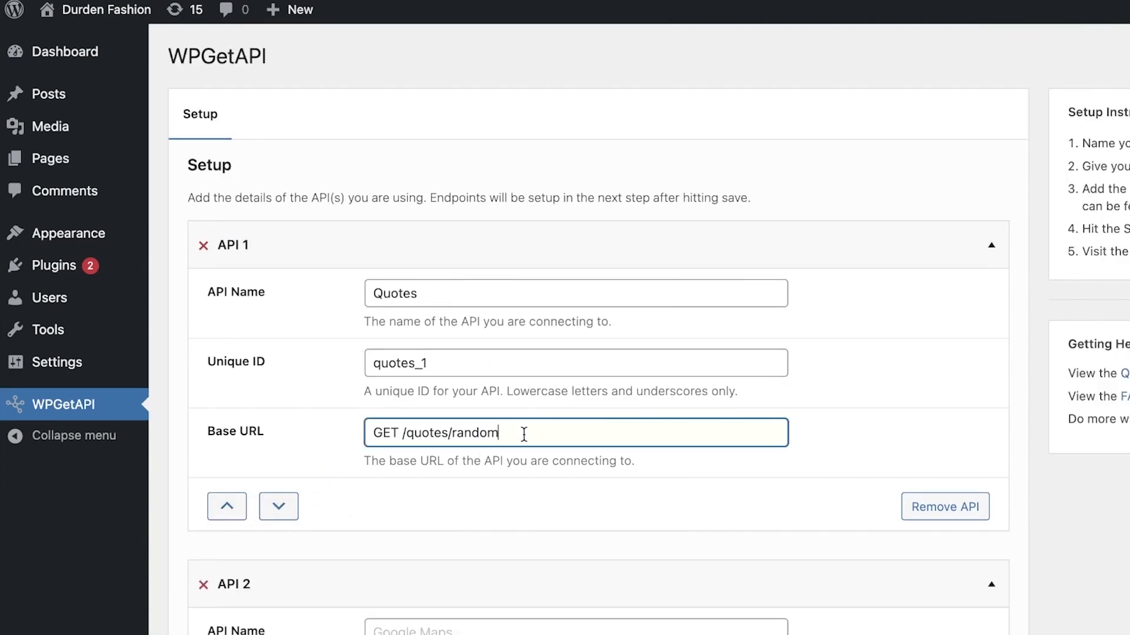
left_click(279, 506)
- Reload the WPGetAPI setup page, discarding the unsaved Quotes details
left_click(77, 415)
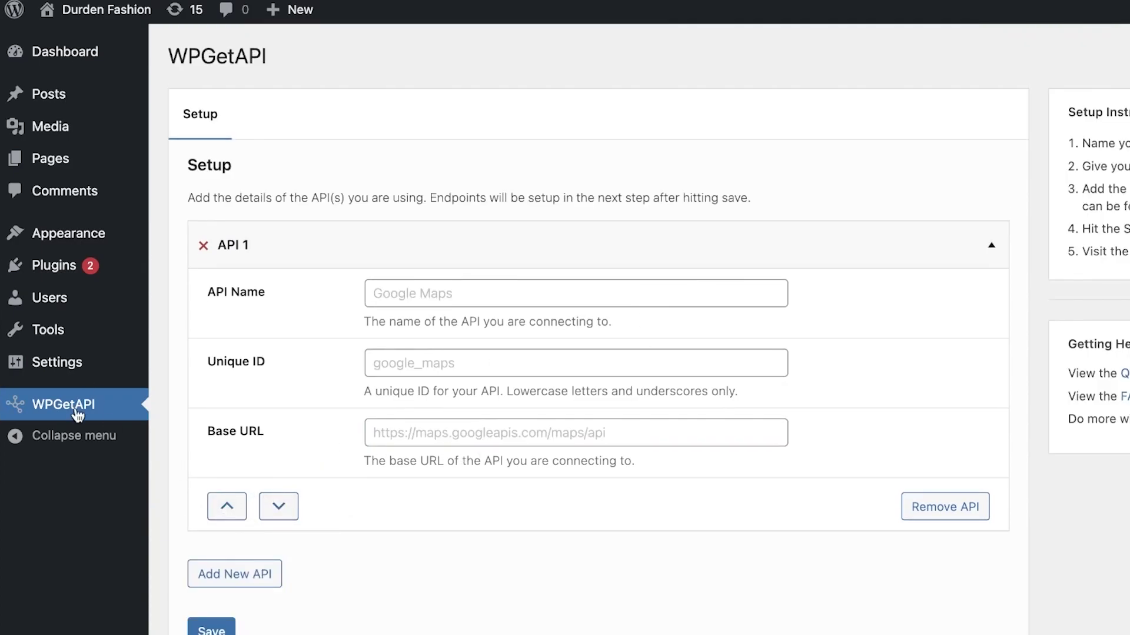
scroll(76, 415, "down", 1)
left_click(487, 234)
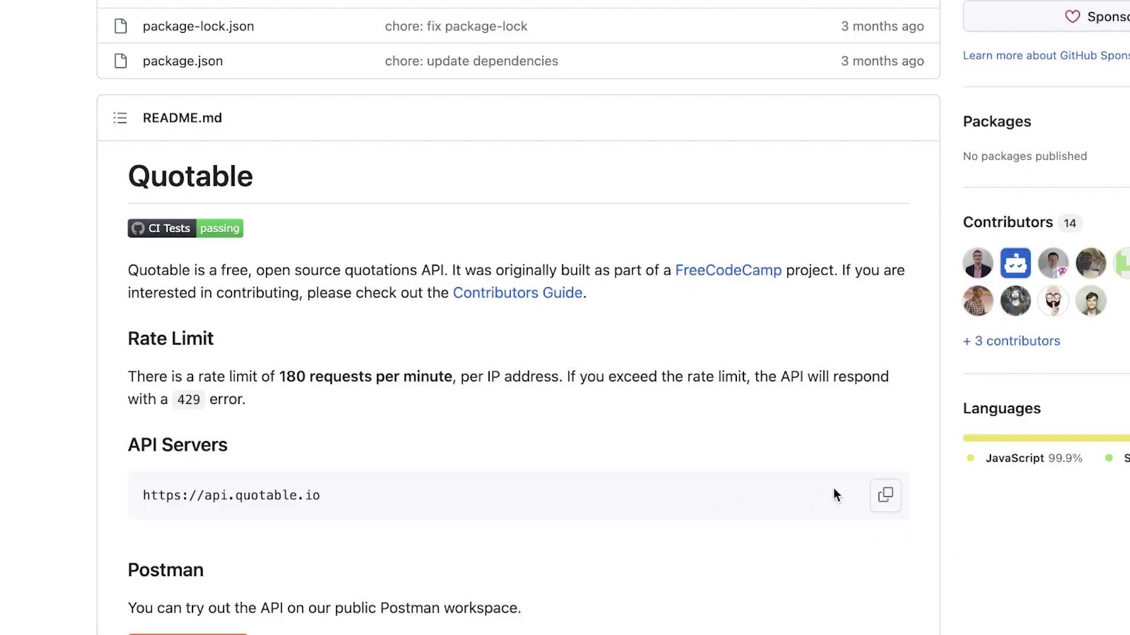
left_click(885, 495)
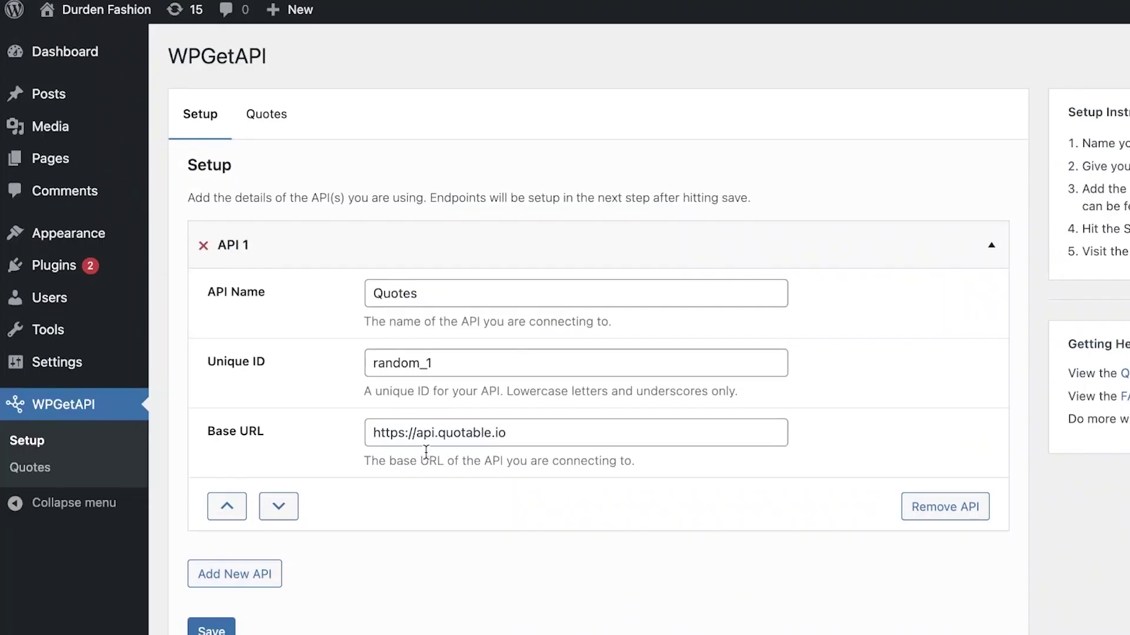
scroll(356, 506, "down", 1)
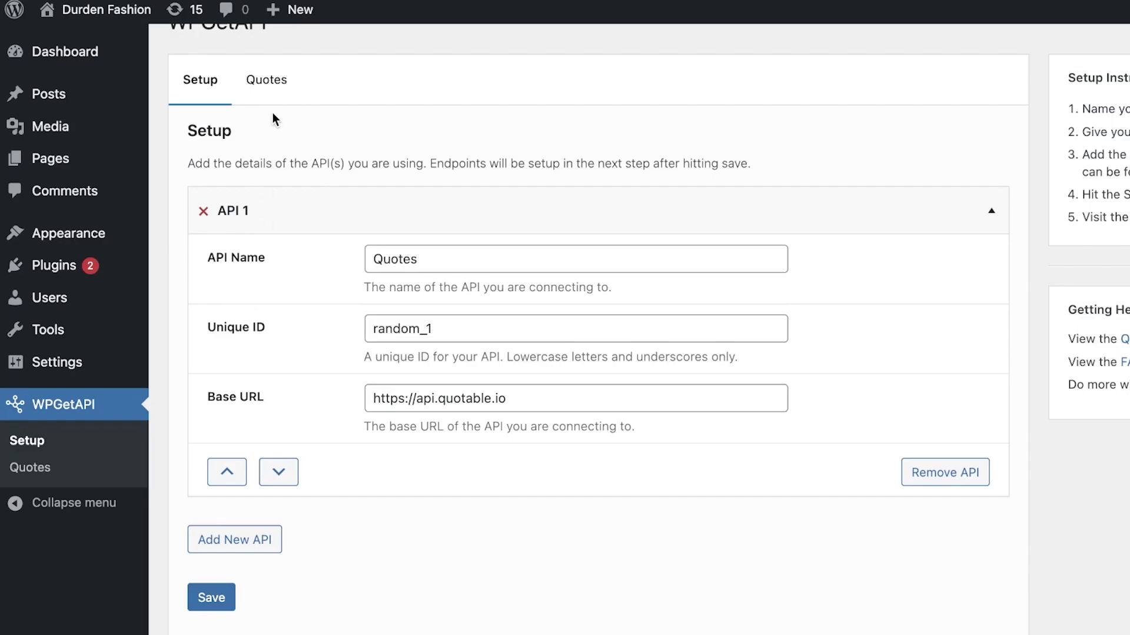
left_click(269, 94)
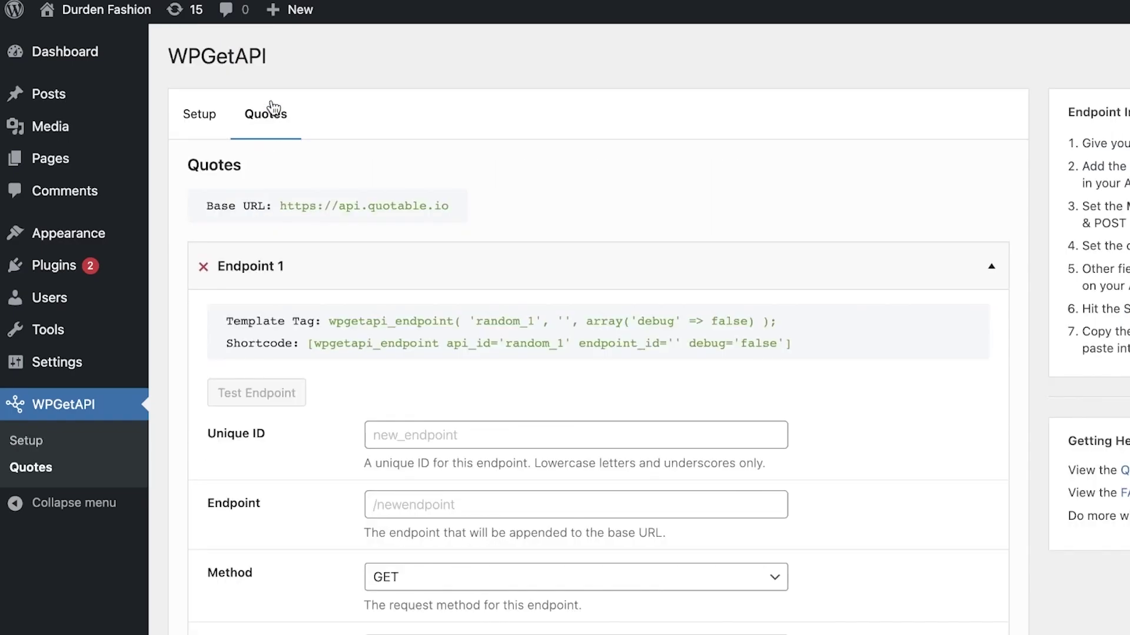
scroll(558, 320, "down", 3)
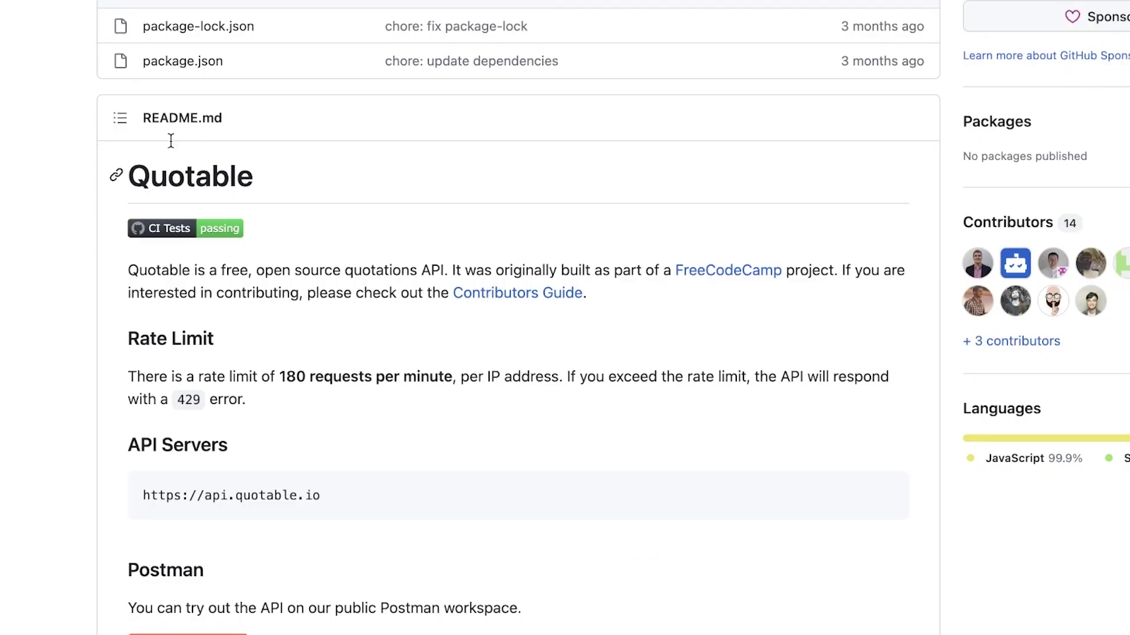
- Jump via the README's API Reference to Get Random Quotes and copy the GET /quotes/random request
scroll(424, 262, "down", 3)
scroll(341, 347, "down", 4)
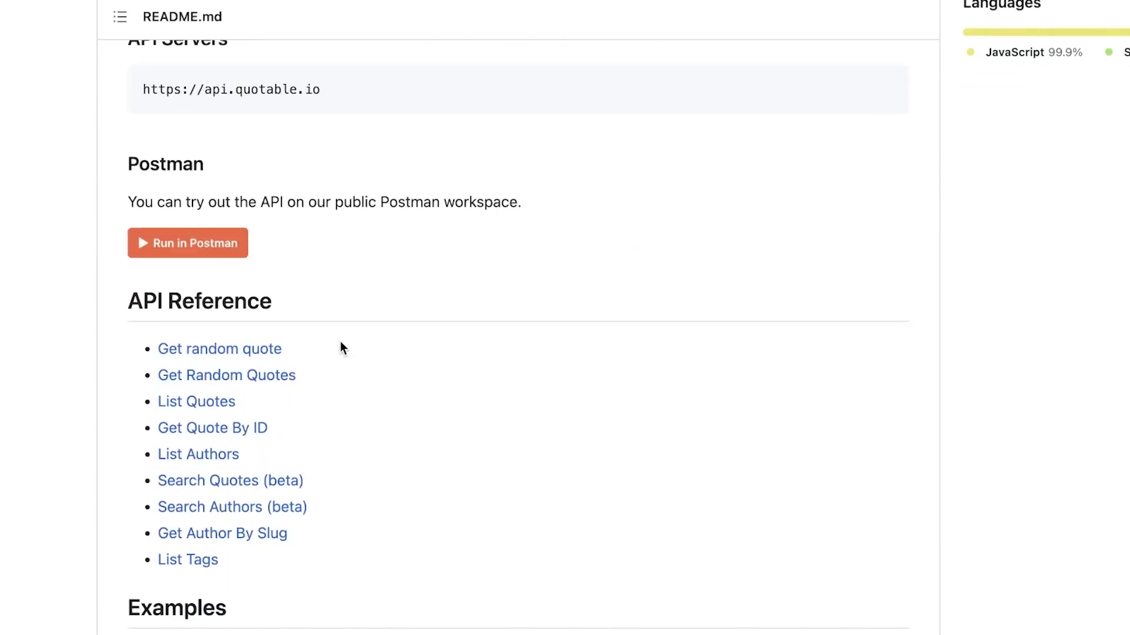
scroll(280, 380, "down", 3)
left_click(273, 200)
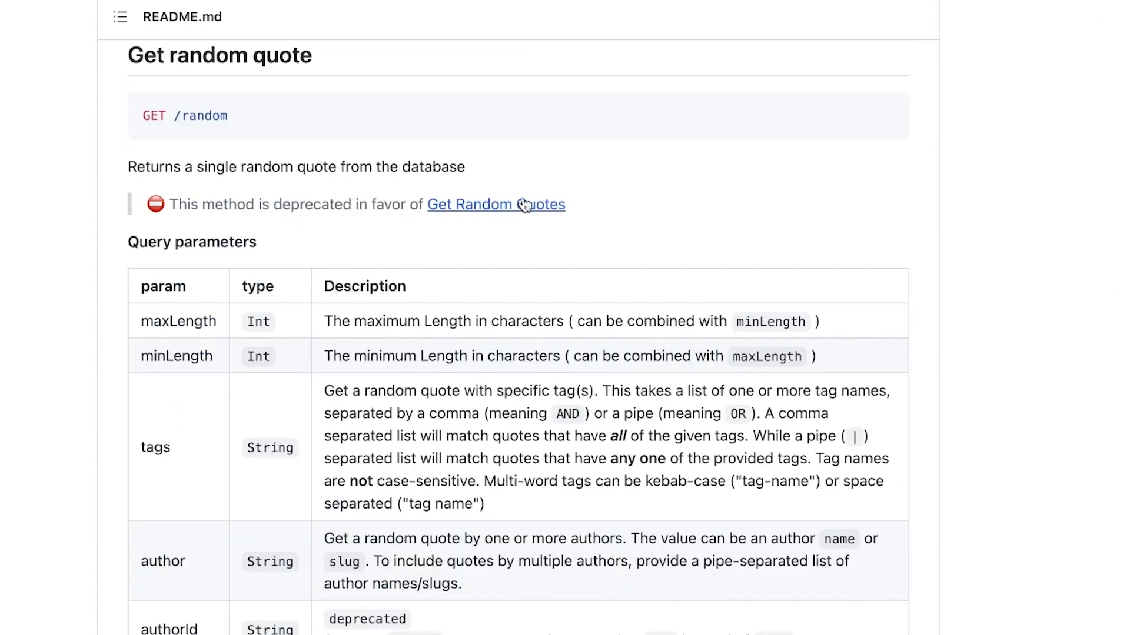
left_click(480, 206)
scroll(534, 257, "down", 2)
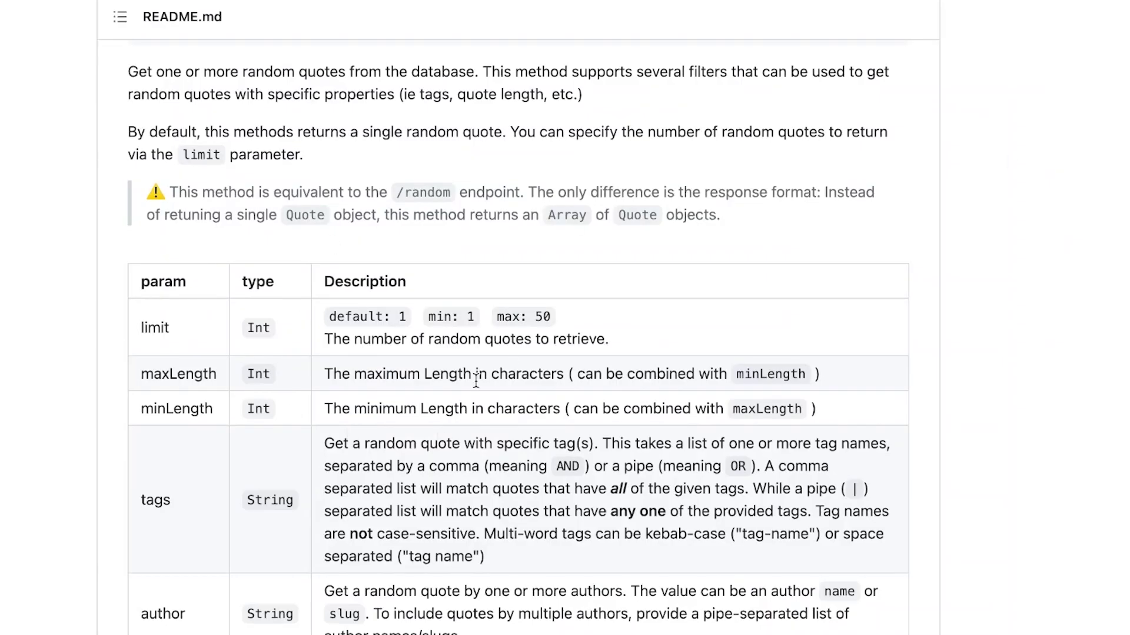
scroll(480, 257, "up", 5)
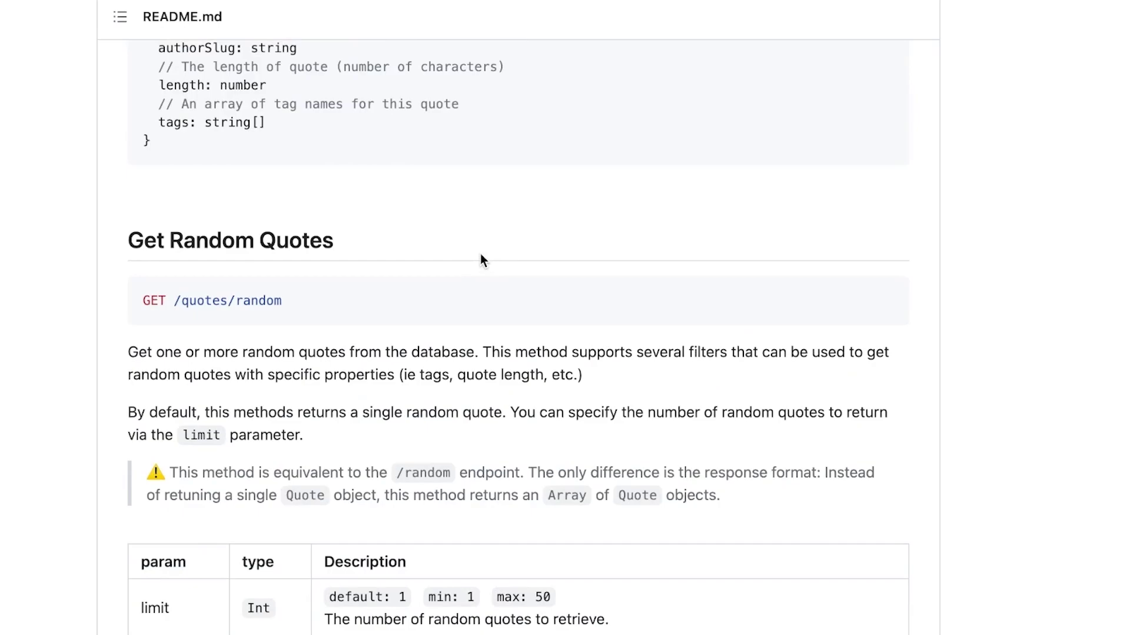
left_click(117, 241)
scroll(412, 194, "up", 1)
left_click(885, 156)
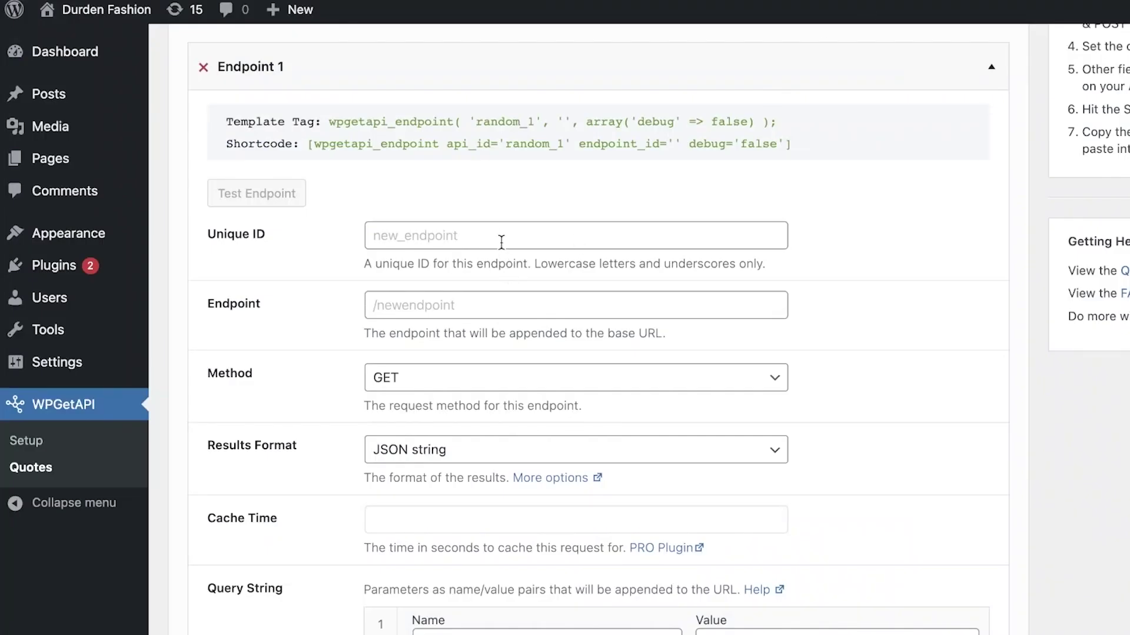
- Set Endpoint 1's Unique ID to Random_Quotes and keep GET as the request method
right_click(500, 237)
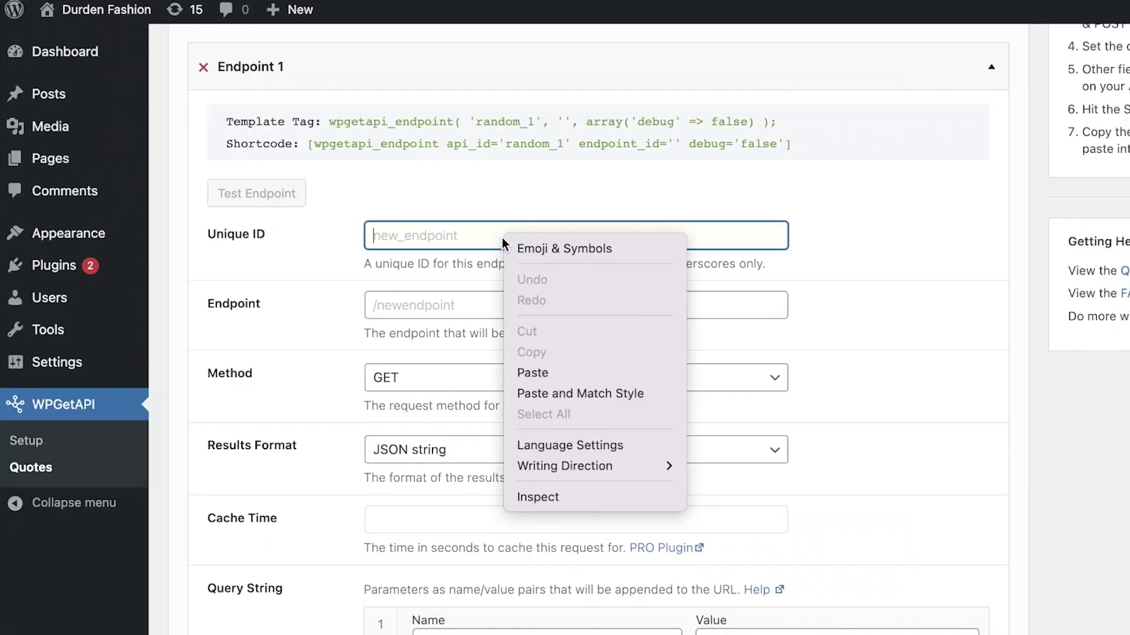
left_click(537, 372)
key("super+a")
type("Random_Quotes")
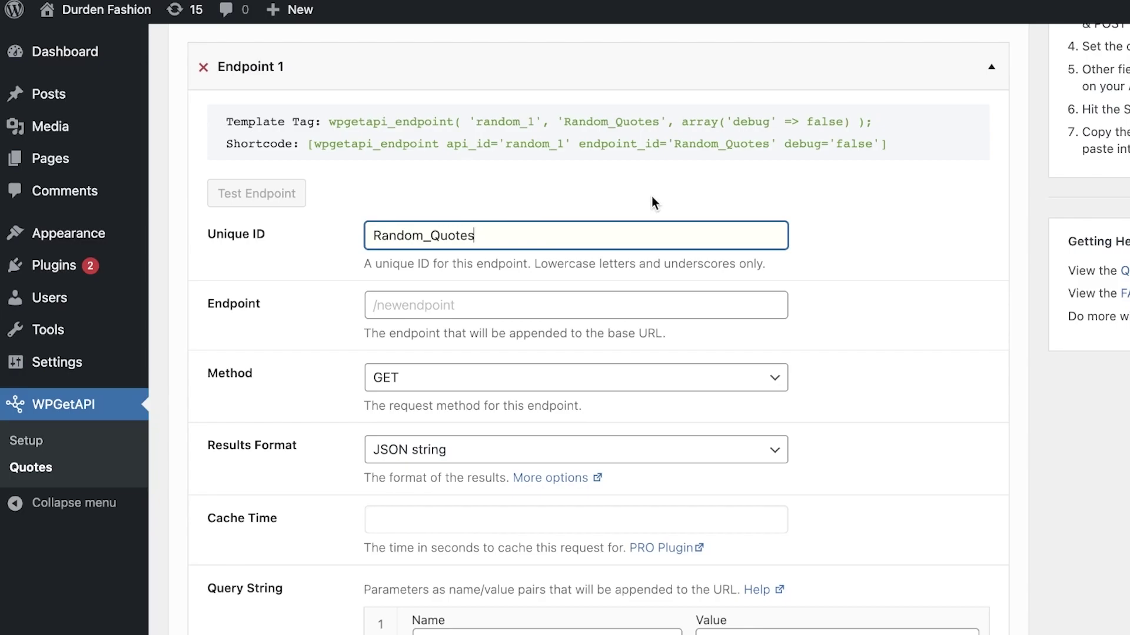
left_click(413, 378)
left_click(432, 388)
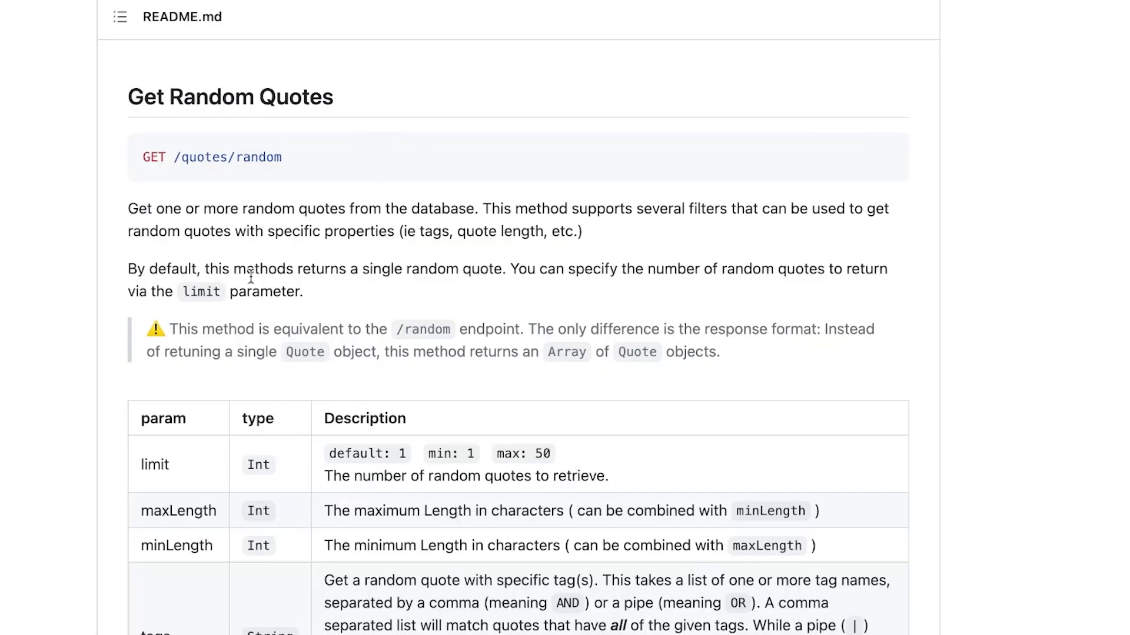
- Copy the GET /quotes/random code block from the README's Get Random Quotes section again
scroll(206, 234, "down", 1)
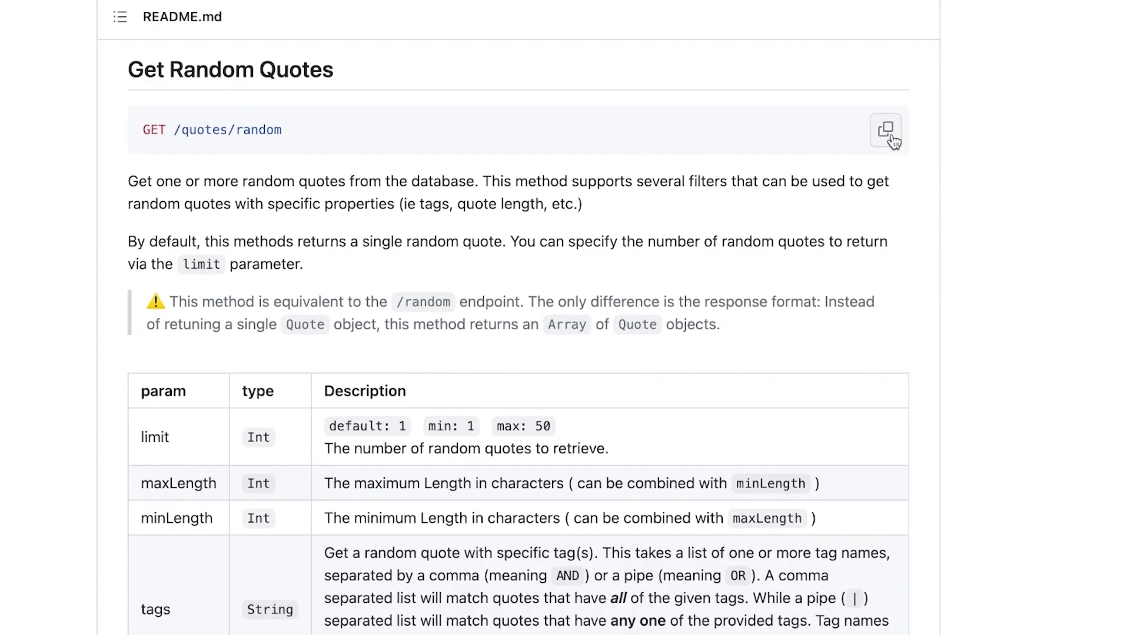
scroll(891, 140, "down", 2)
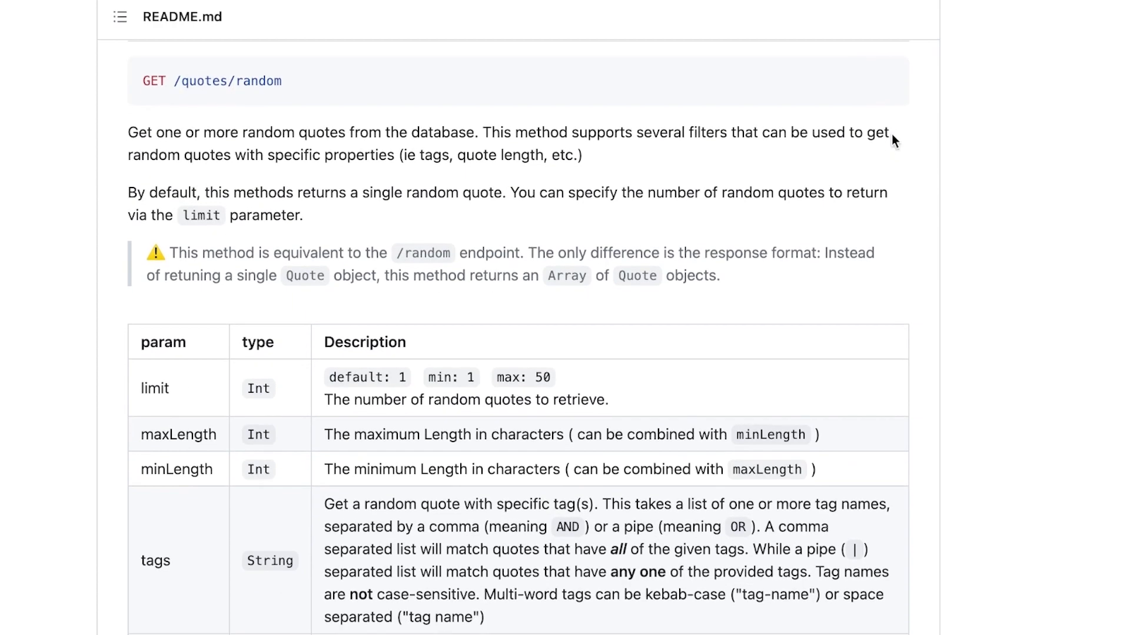
left_click(889, 81)
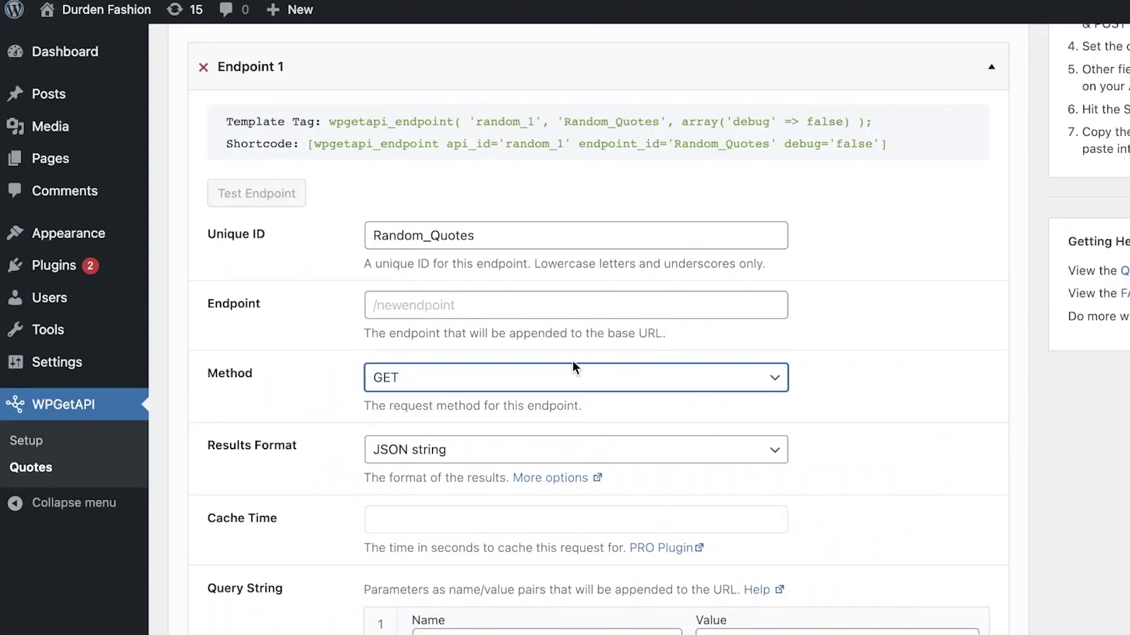
- Paste the request into the Endpoint field as /random and save Endpoint 1's settings
left_click(492, 309)
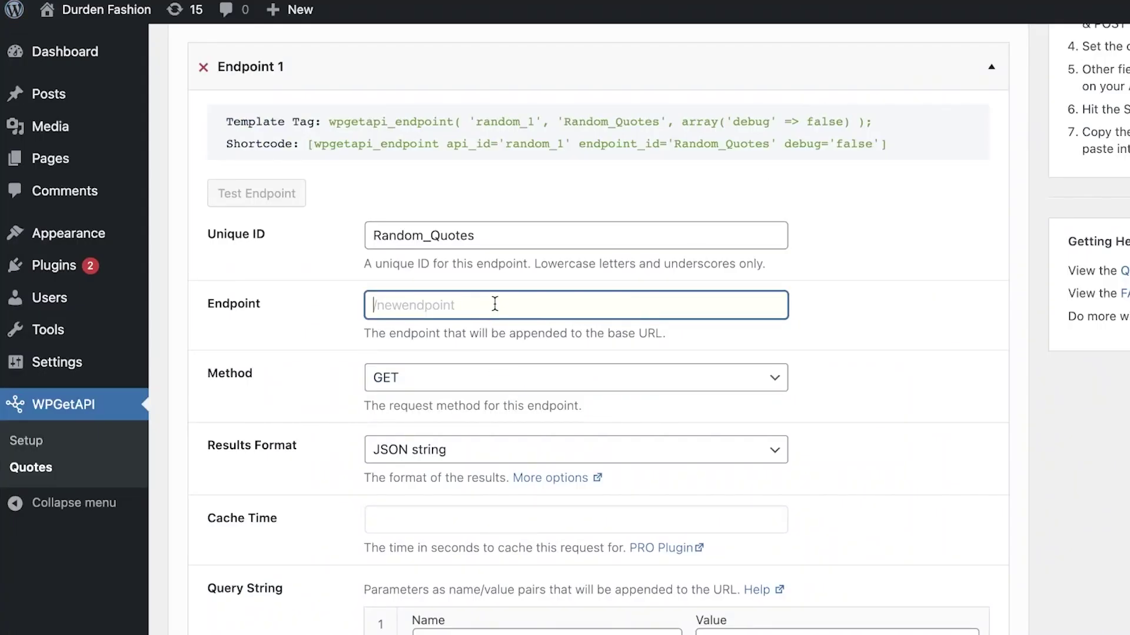
right_click(495, 305)
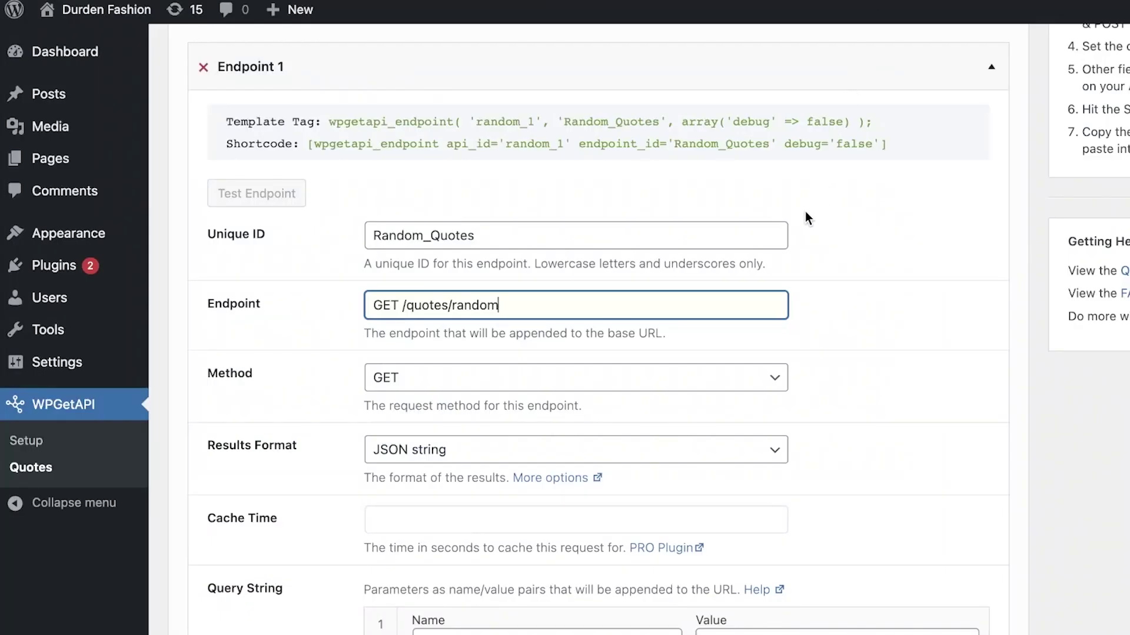
scroll(683, 194, "down", 1)
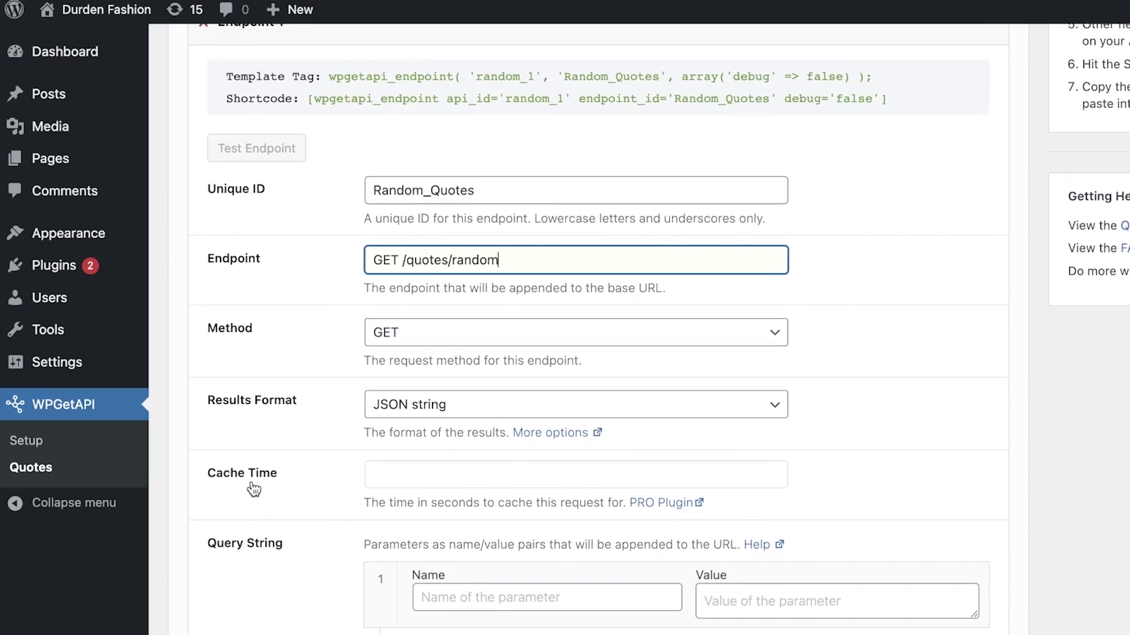
scroll(509, 464, "down", 1)
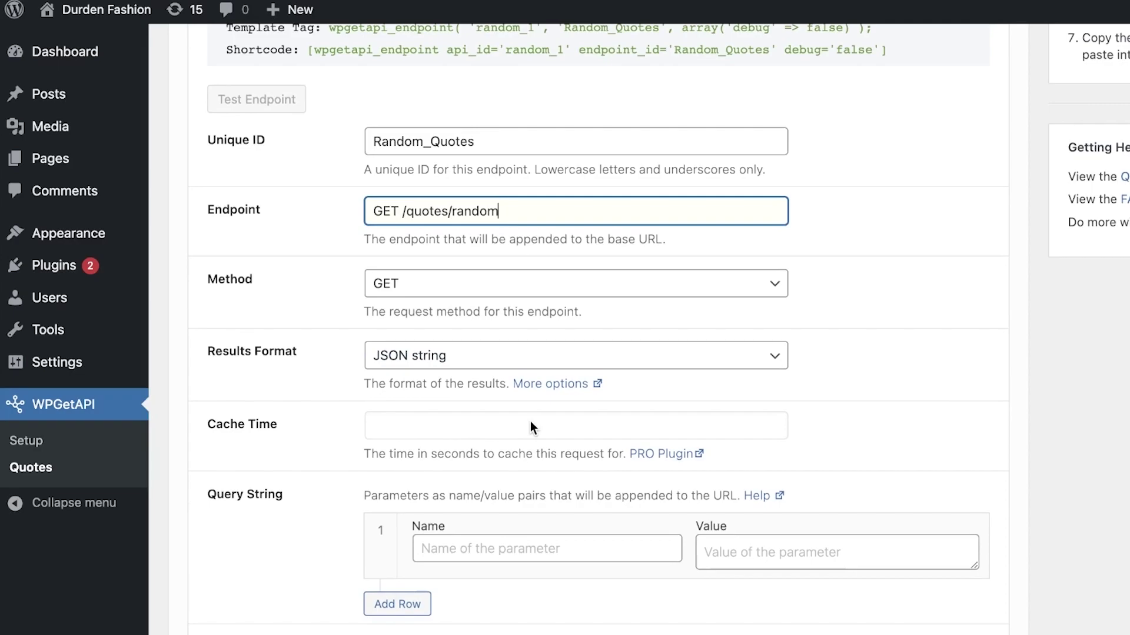
scroll(524, 406, "down", 5)
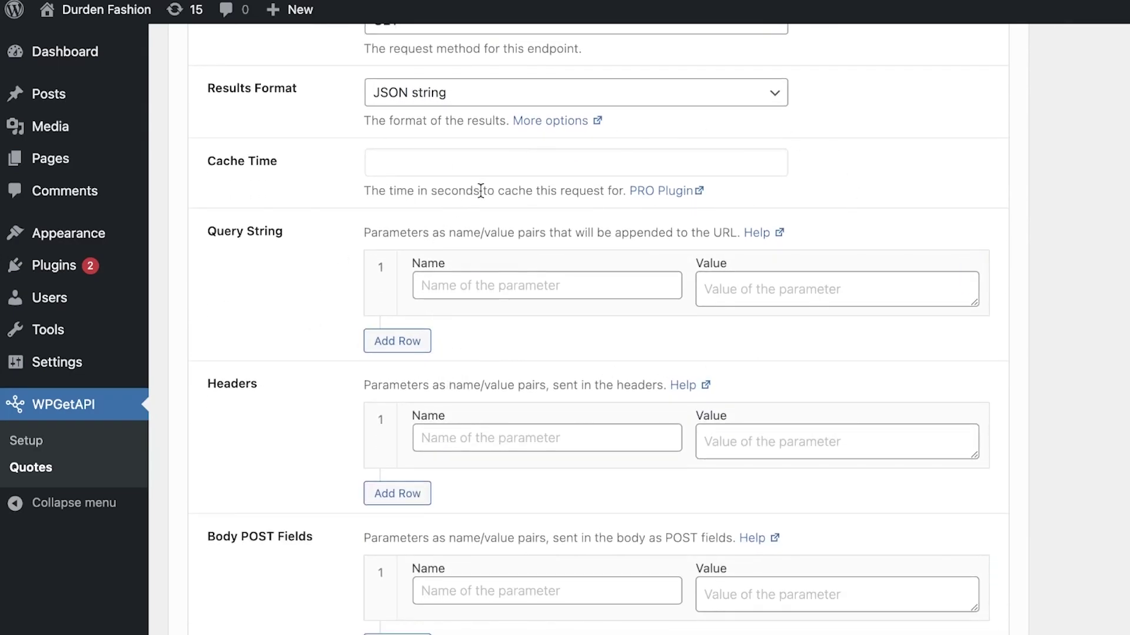
scroll(497, 429, "down", 6)
scroll(506, 394, "up", 10)
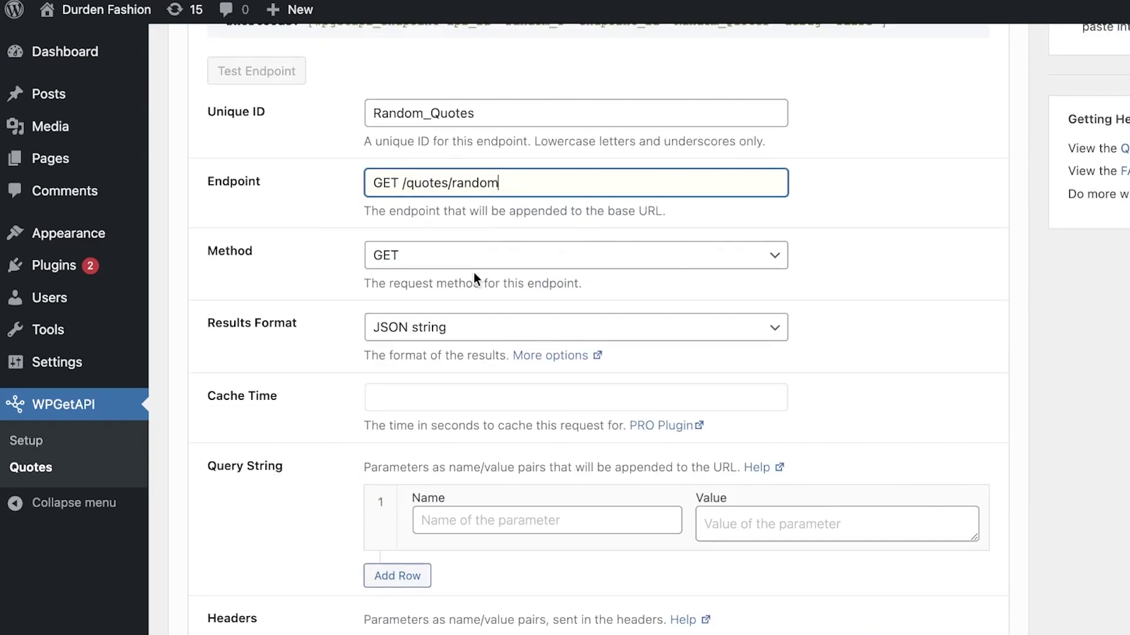
scroll(447, 528, "down", 10)
scroll(527, 224, "up", 15)
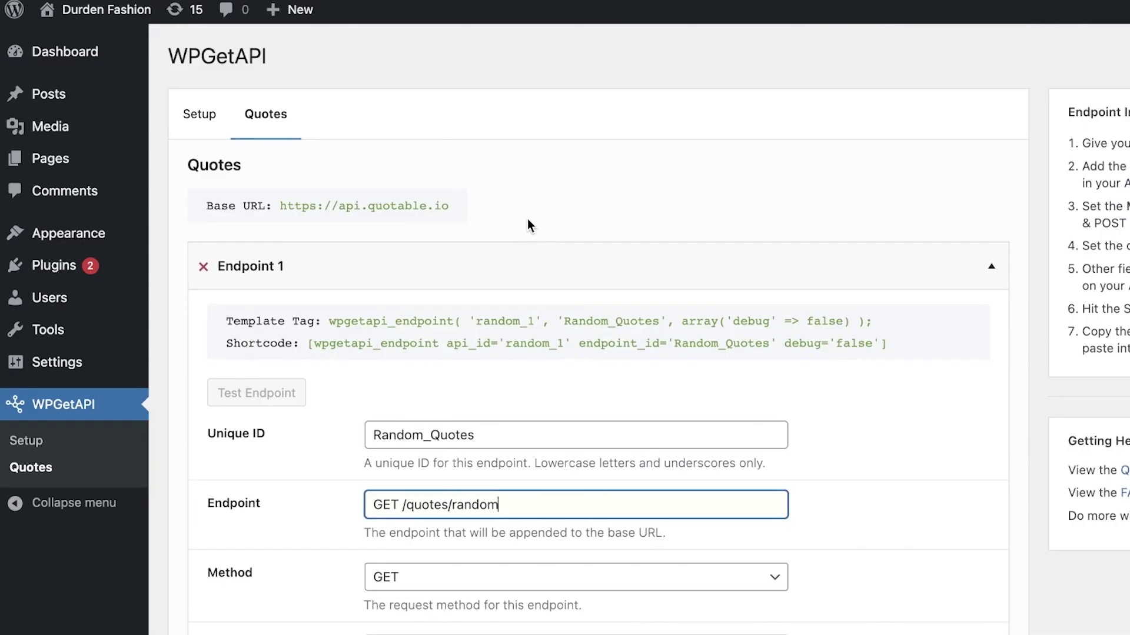
scroll(588, 221, "down", 5)
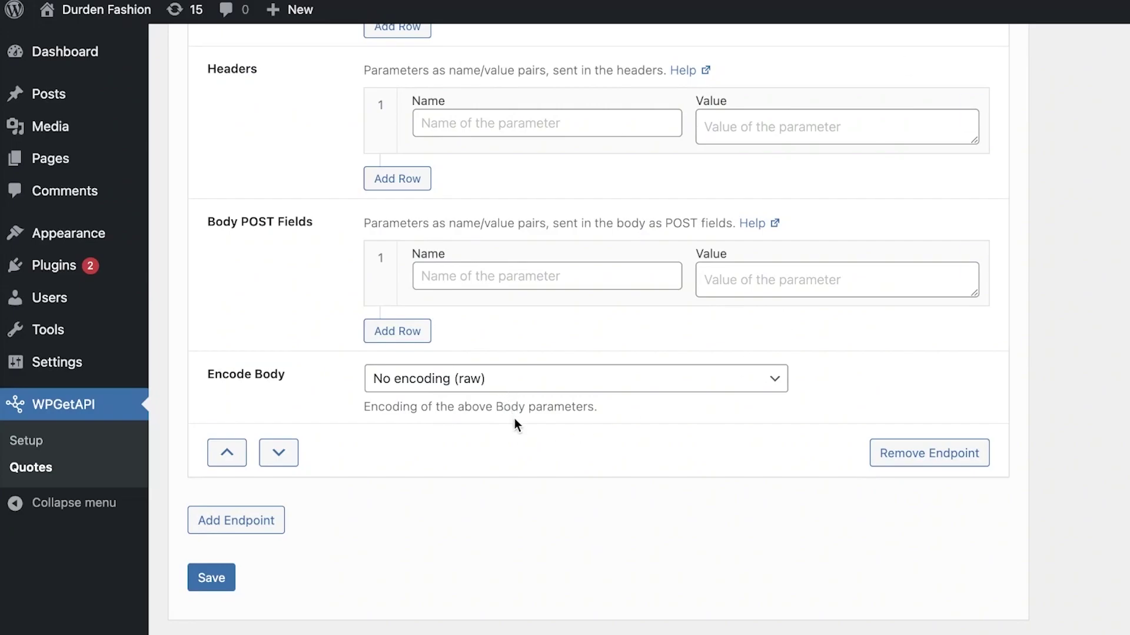
left_click(210, 579)
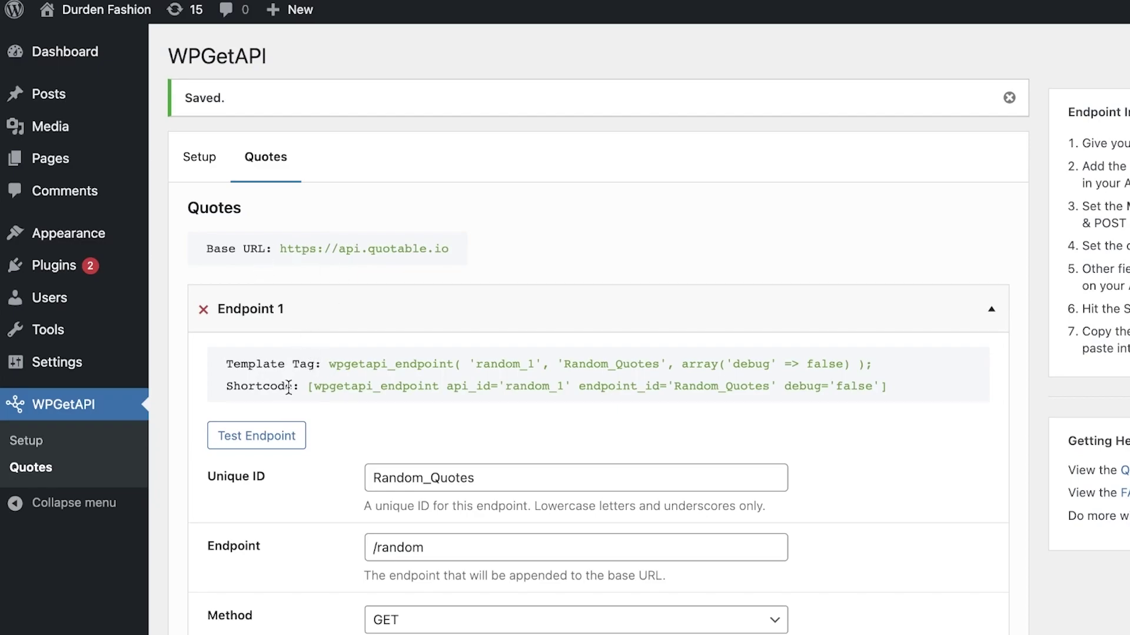
- Run a test call of the Random_Quotes endpoint
scroll(364, 400, "down", 8)
scroll(365, 391, "up", 8)
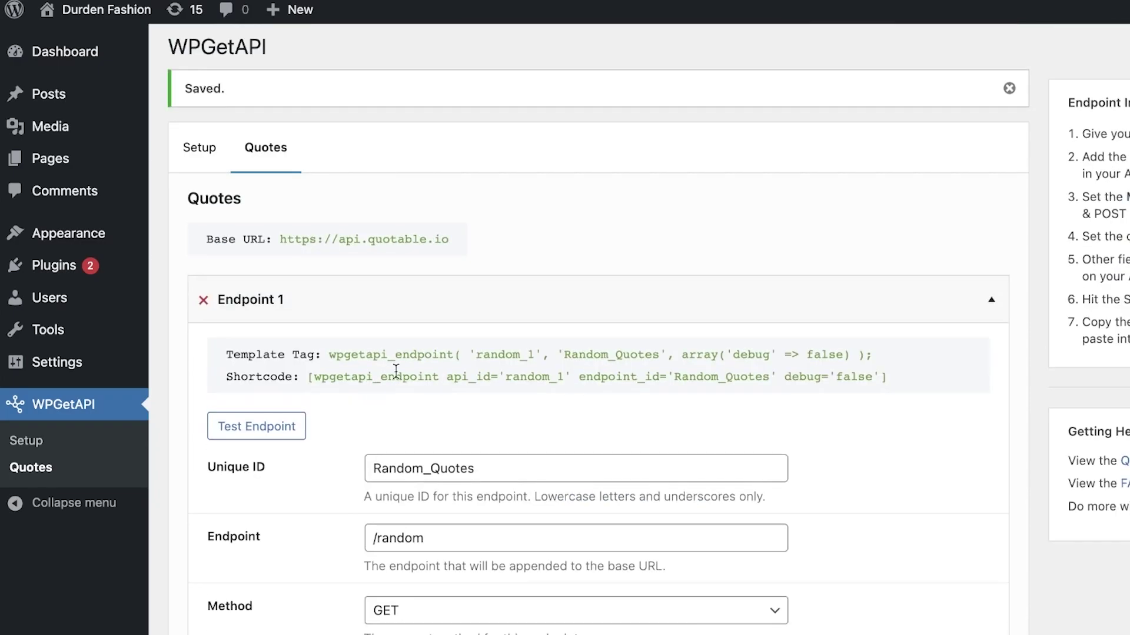
scroll(414, 368, "down", 10)
scroll(419, 375, "down", 1)
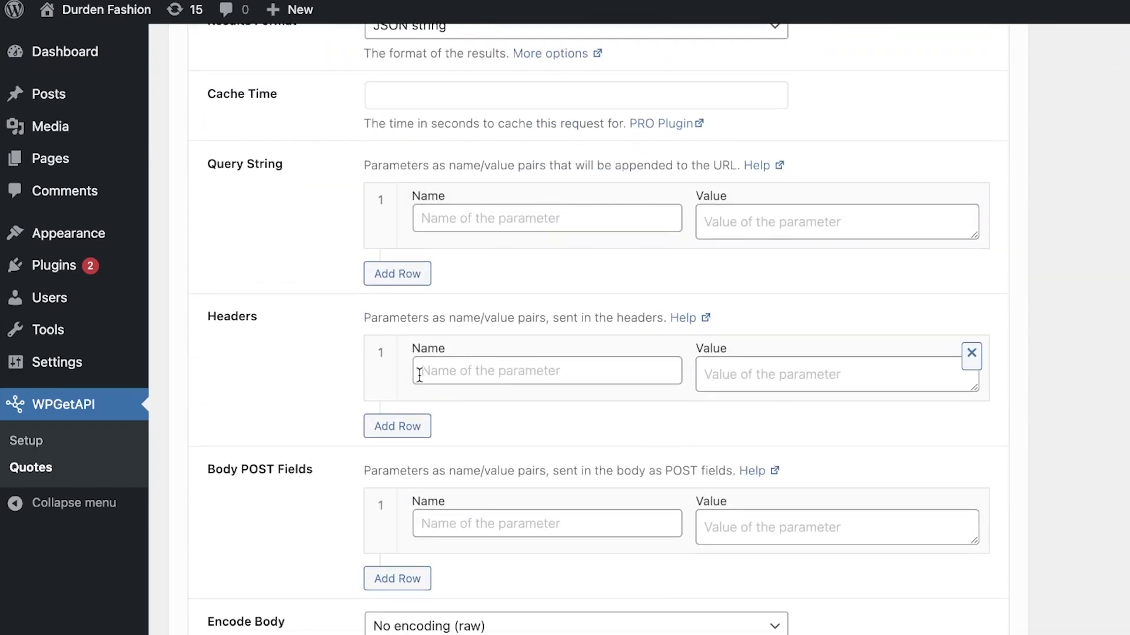
scroll(418, 373, "up", 10)
scroll(434, 353, "down", 11)
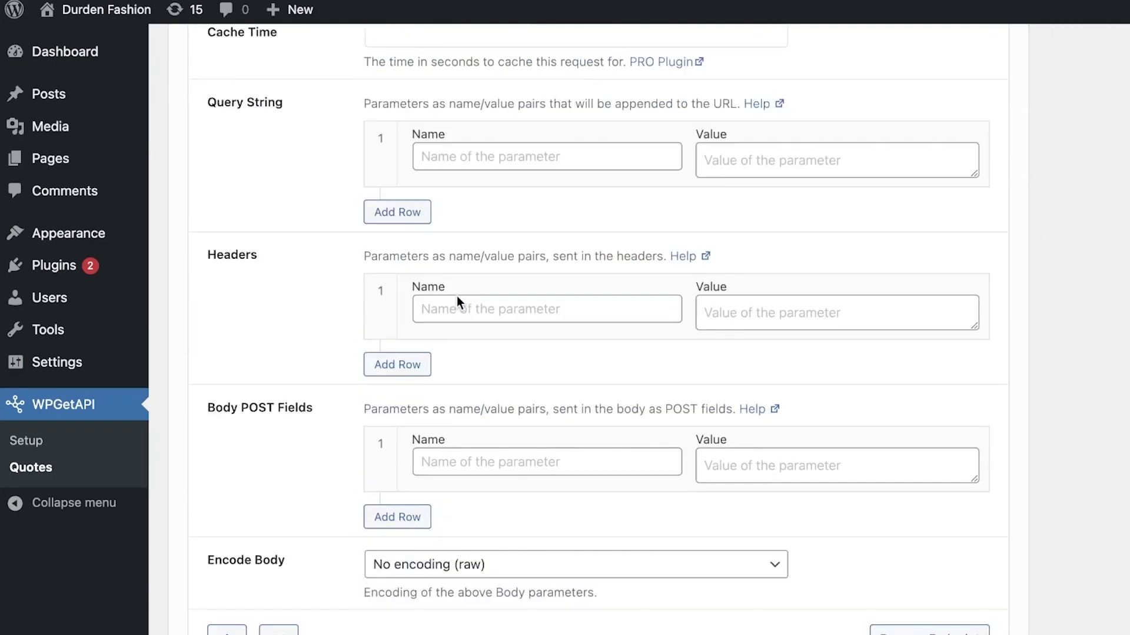
scroll(456, 297, "down", 3)
scroll(517, 383, "up", 14)
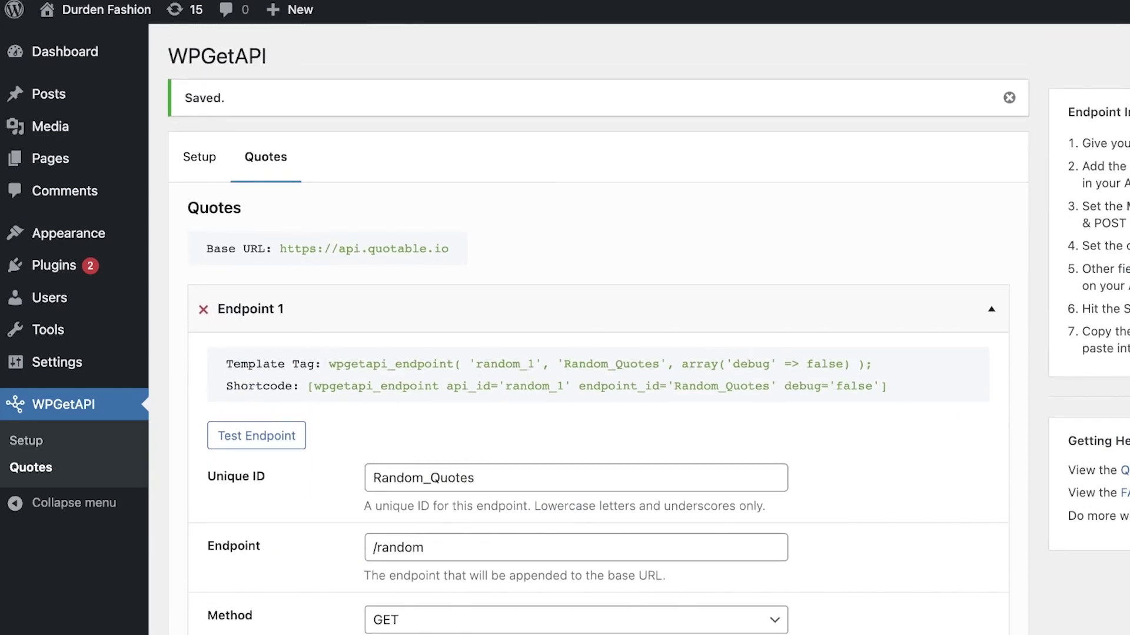
scroll(620, 56, "down", 6)
scroll(442, 295, "up", 2)
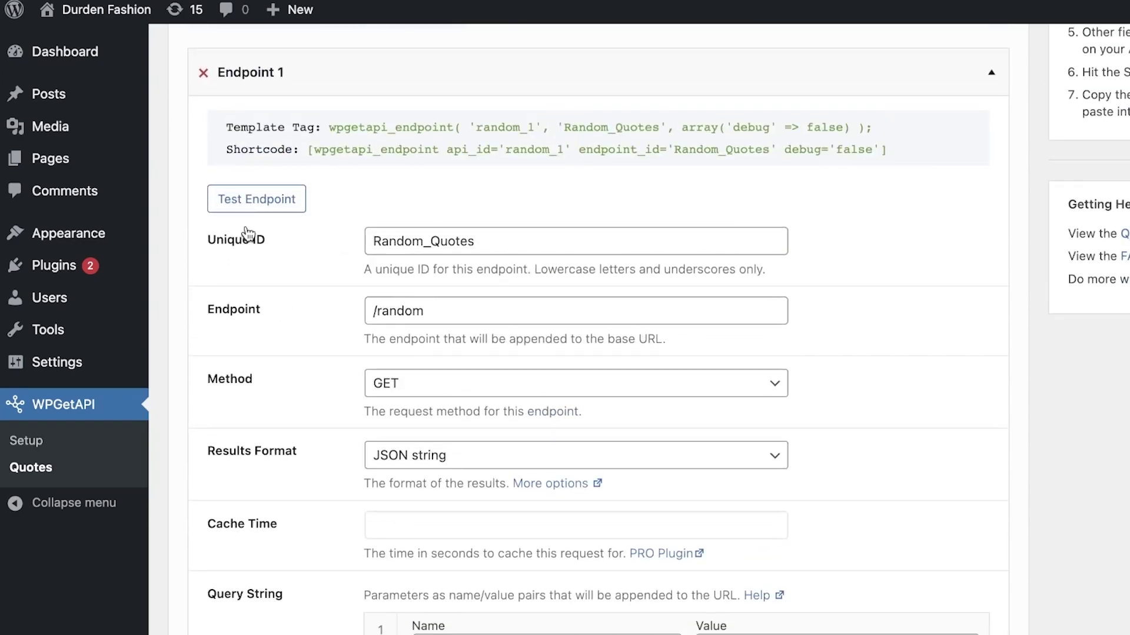
left_click(255, 200)
scroll(436, 422, "down", 3)
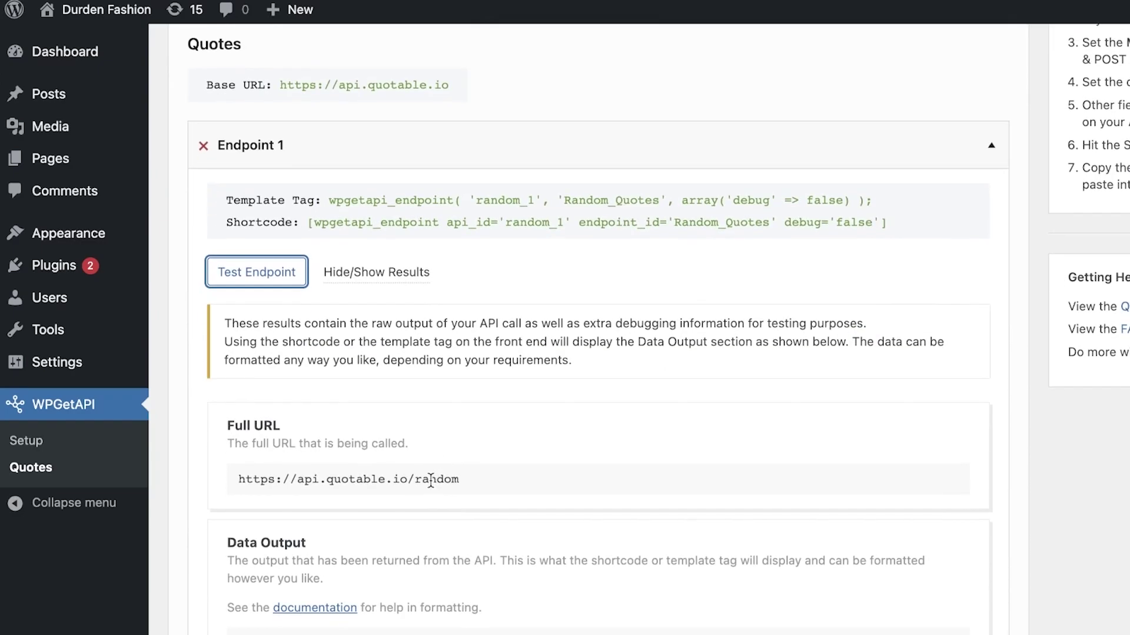
scroll(430, 480, "down", 4)
scroll(412, 365, "down", 1)
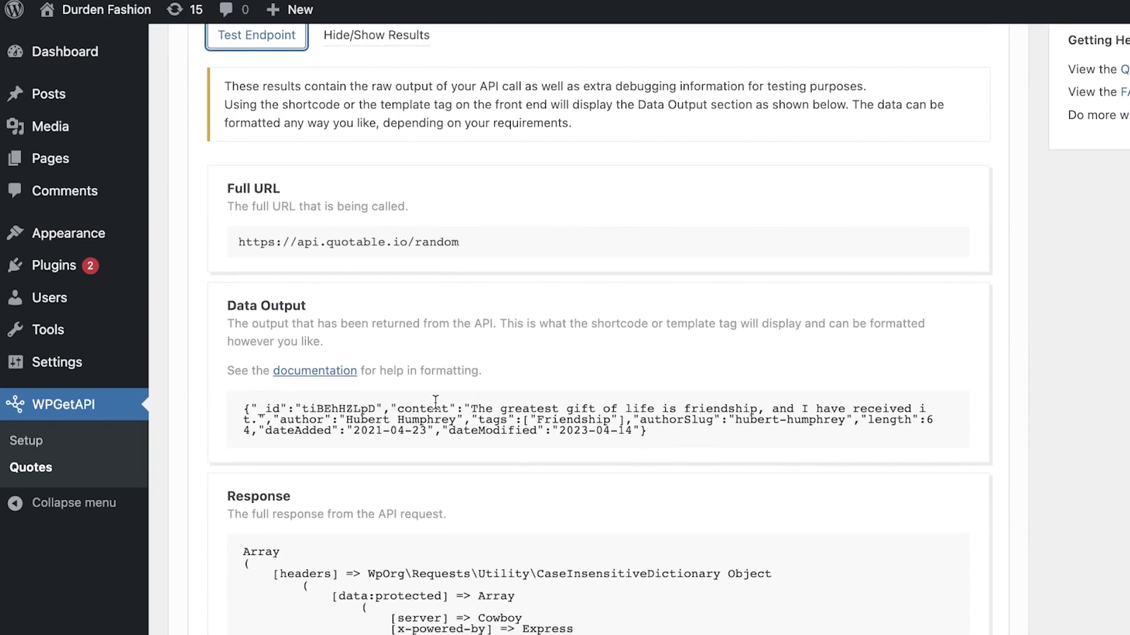
scroll(412, 329, "down", 1)
scroll(274, 302, "down", 4)
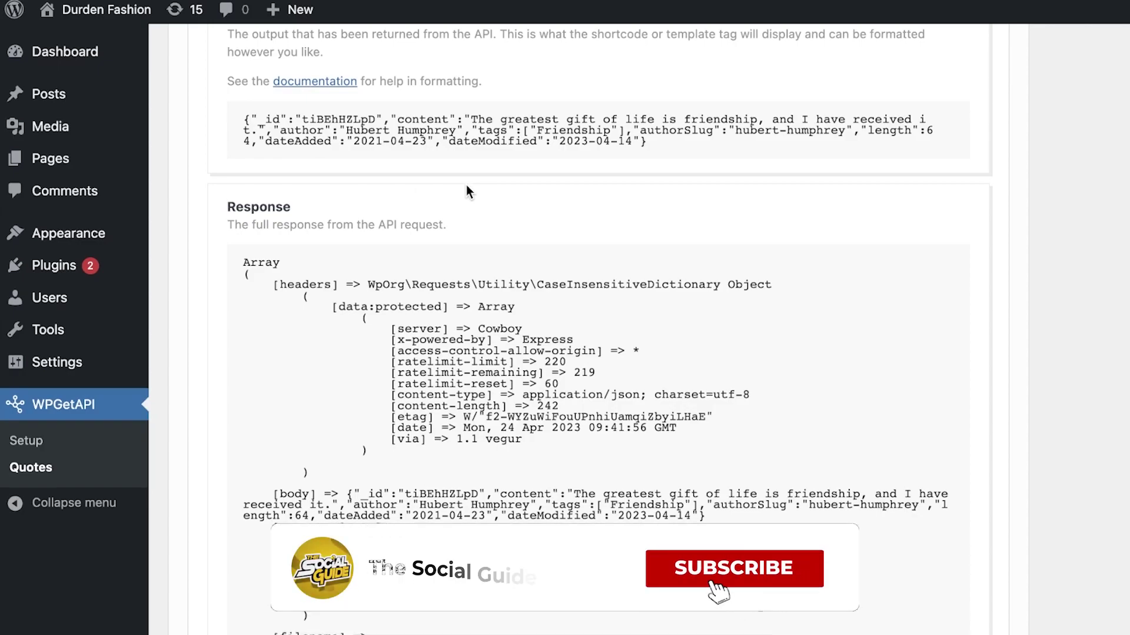
scroll(329, 261, "up", 6)
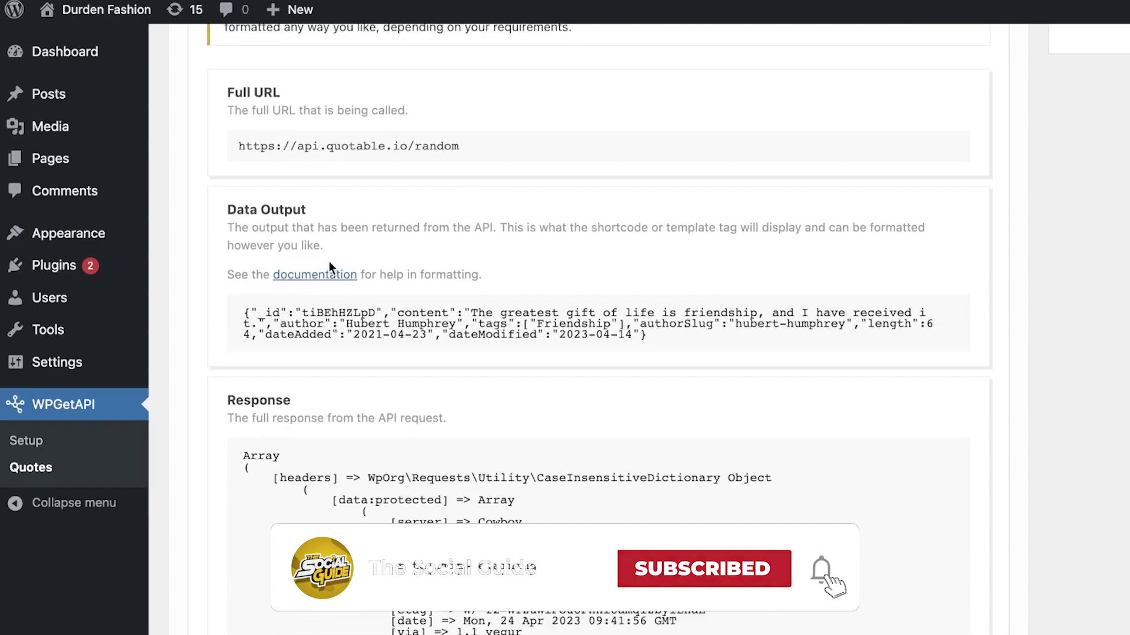
scroll(324, 277, "down", 1)
scroll(324, 206, "up", 2)
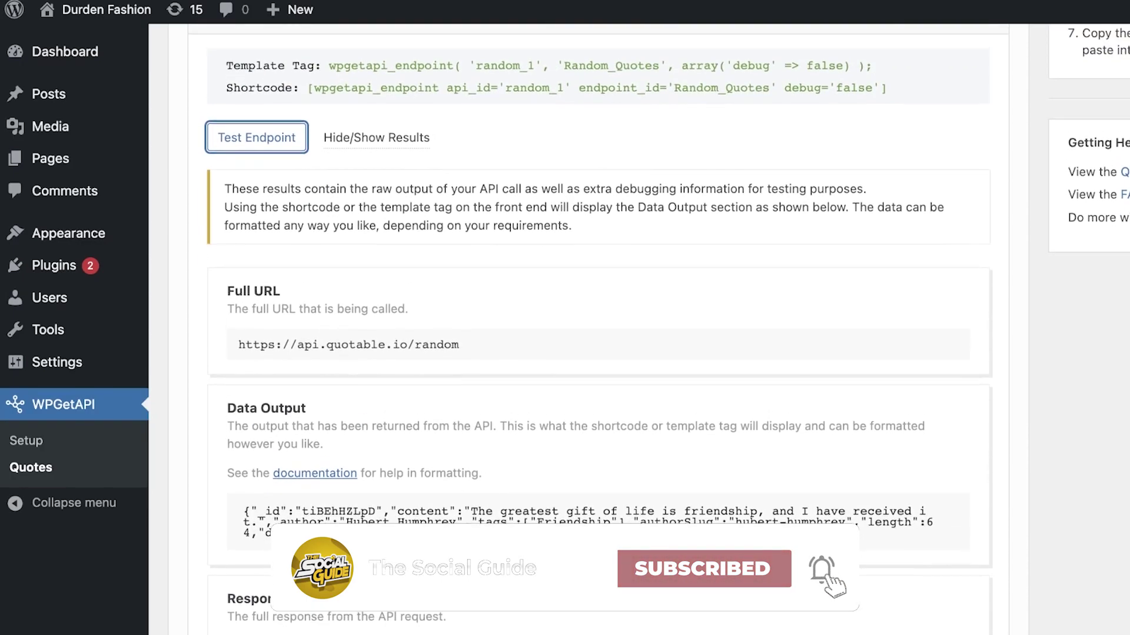
- Copy the Random_Quotes endpoint shortcode to the clipboard
left_click_drag(308, 133, 918, 147)
right_click(778, 139)
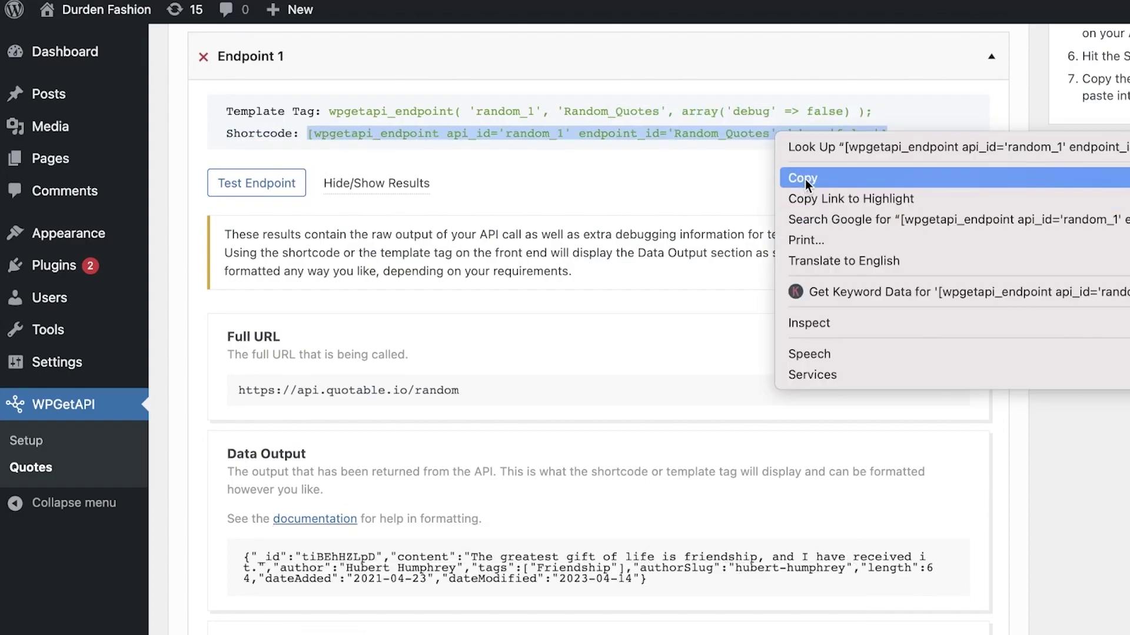
left_click(805, 179)
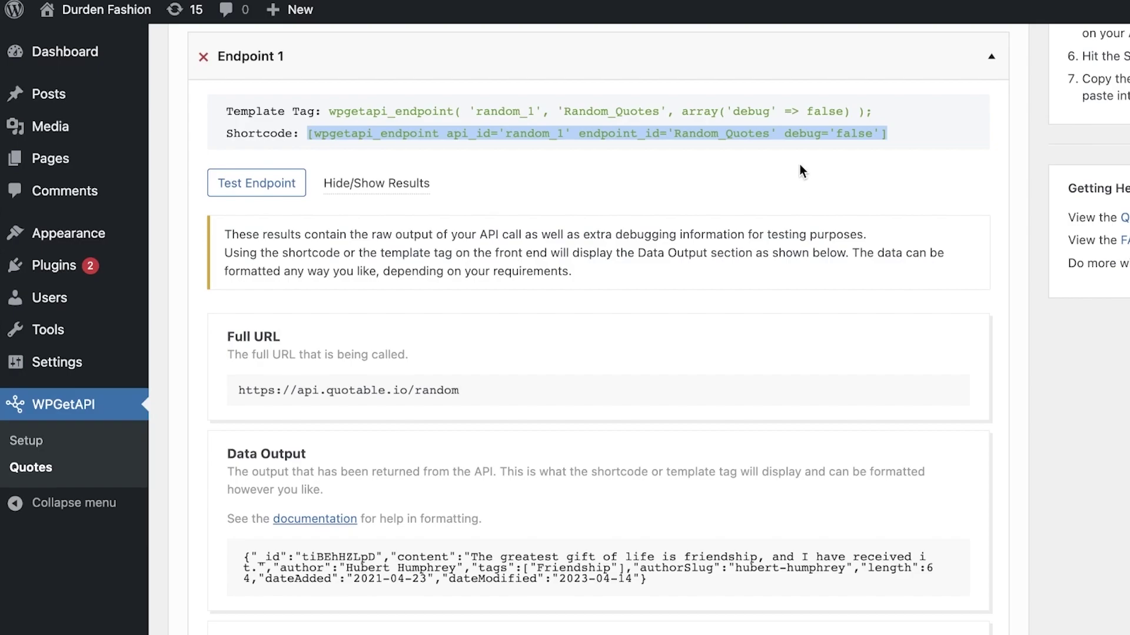
scroll(828, 196, "up", 5)
scroll(578, 383, "down", 20)
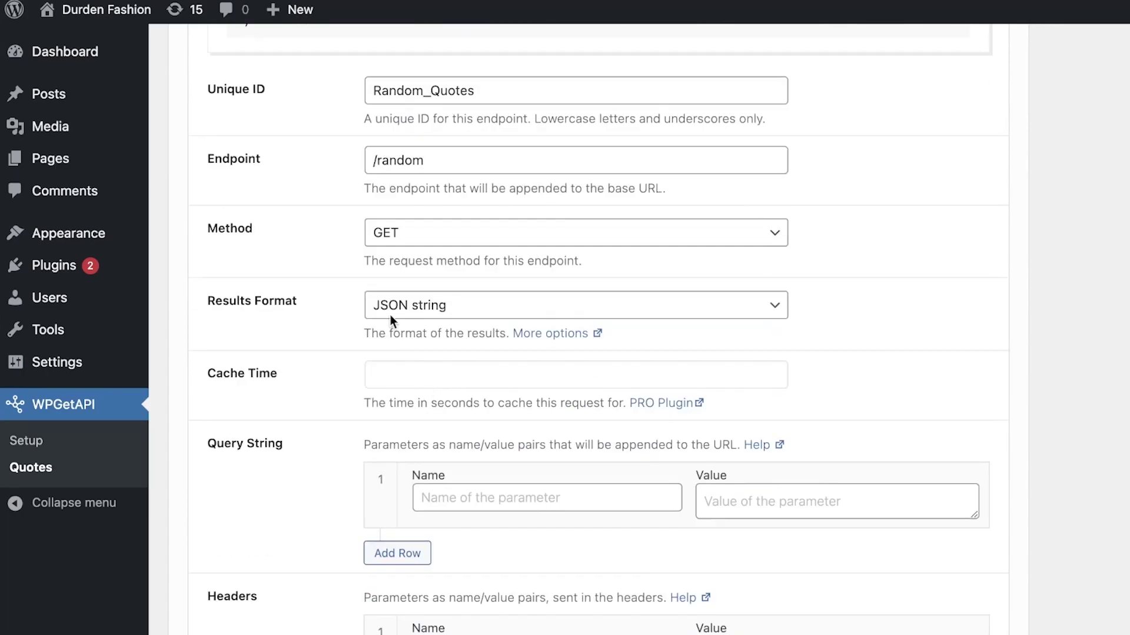
- Change Endpoint 1's Results Format to PHP array data and save the endpoint settings
left_click(426, 313)
left_click(426, 305)
scroll(530, 306, "up", 10)
scroll(616, 295, "down", 9)
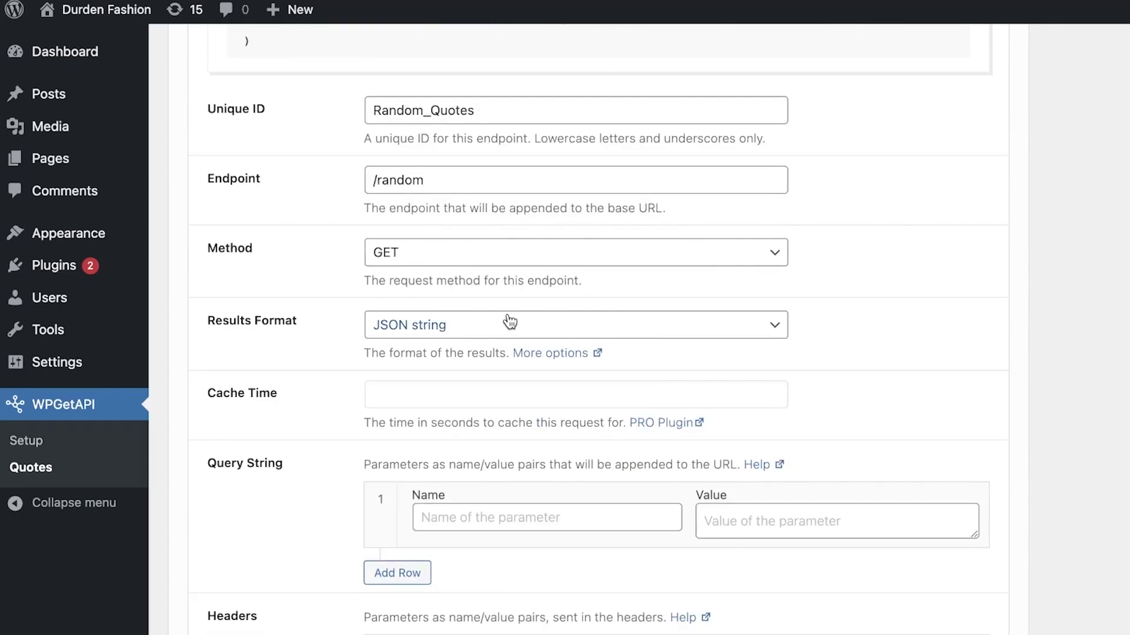
scroll(507, 323, "up", 3)
scroll(509, 323, "up", 3)
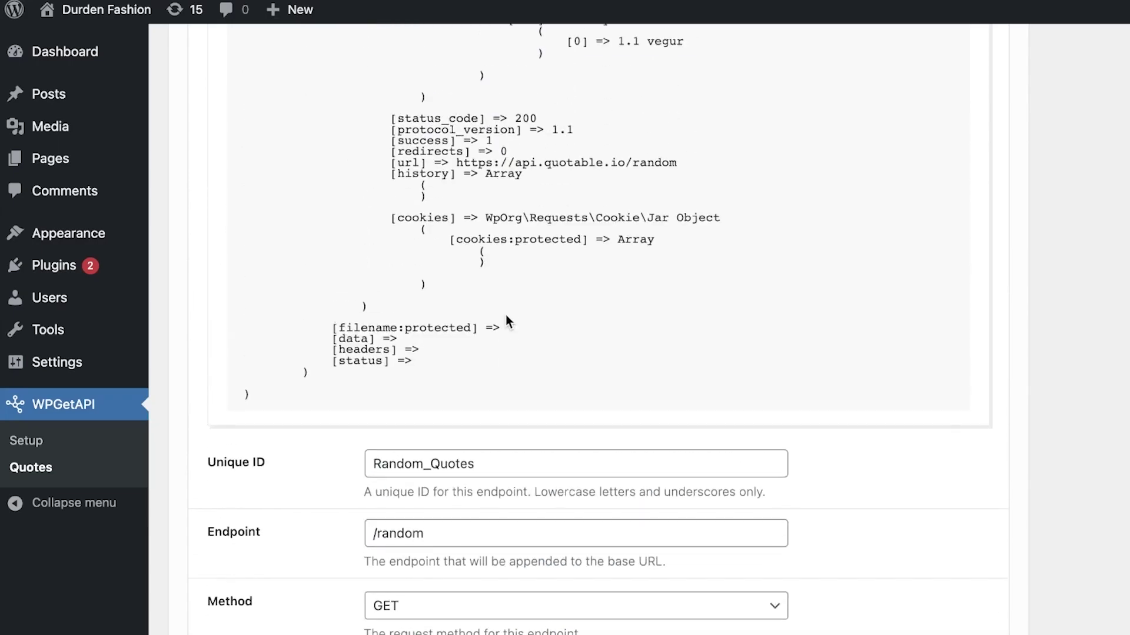
scroll(506, 315, "up", 9)
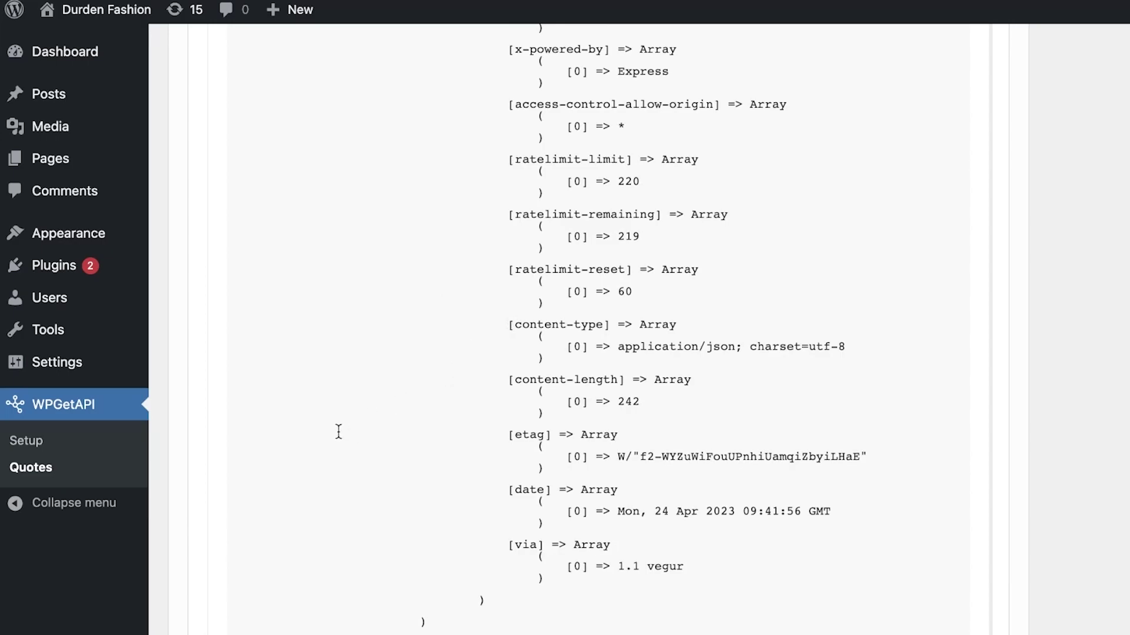
scroll(546, 442, "down", 15)
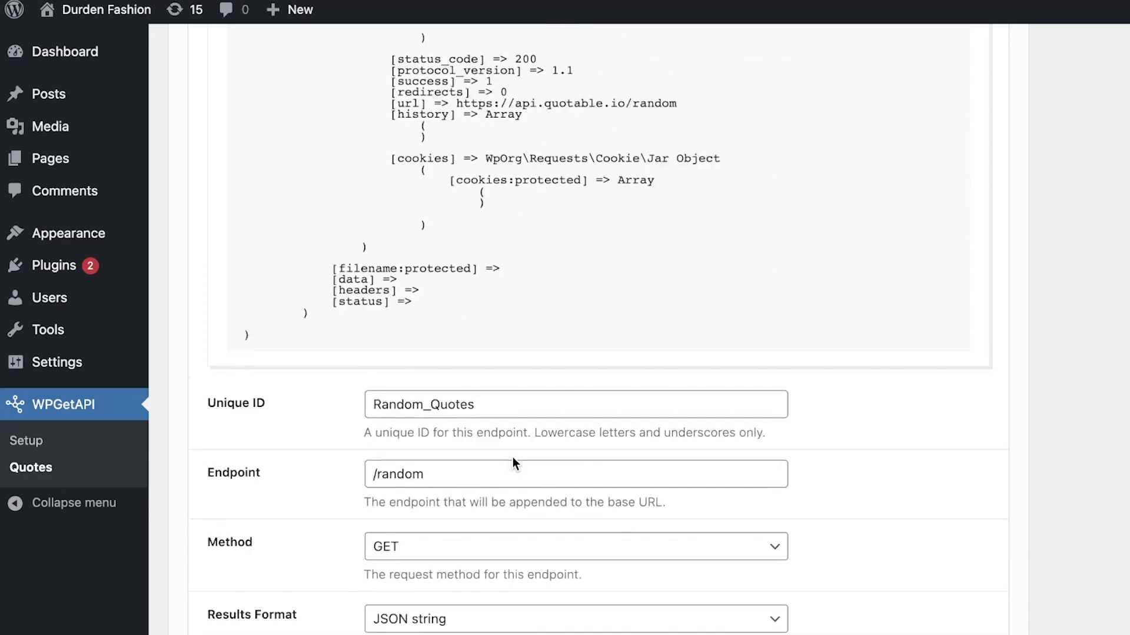
left_click(446, 303)
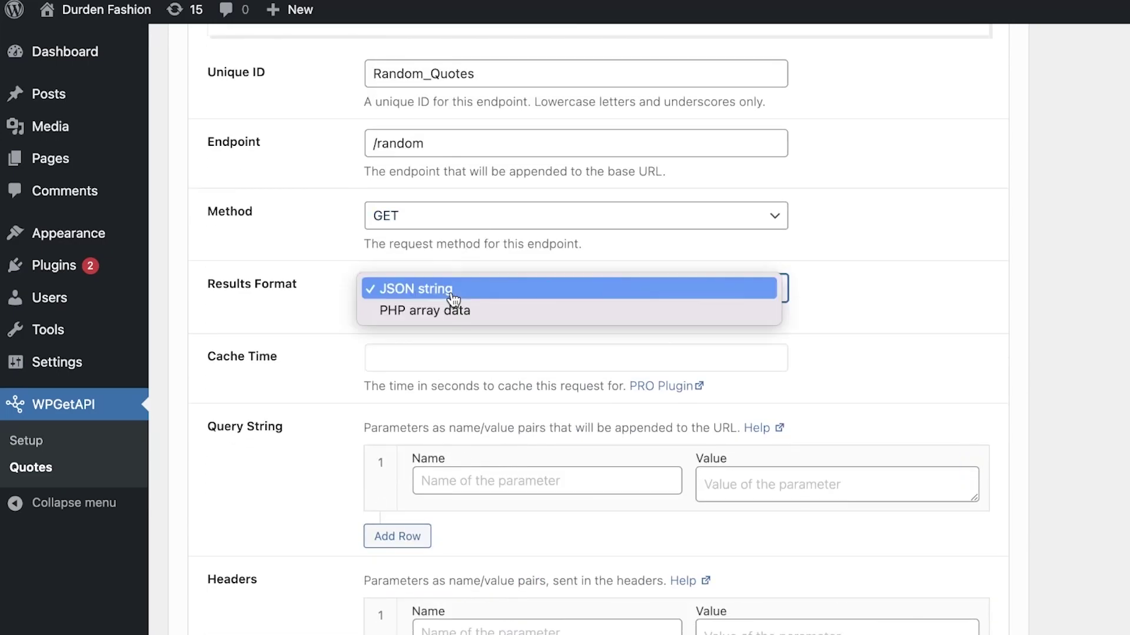
left_click(454, 312)
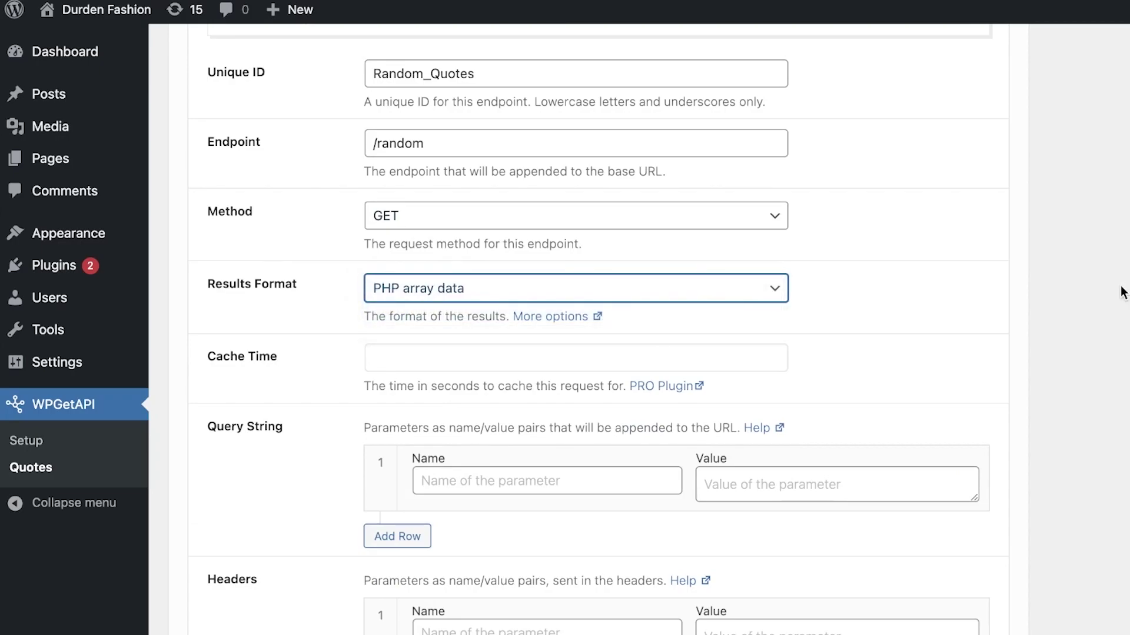
scroll(1122, 293, "down", 2)
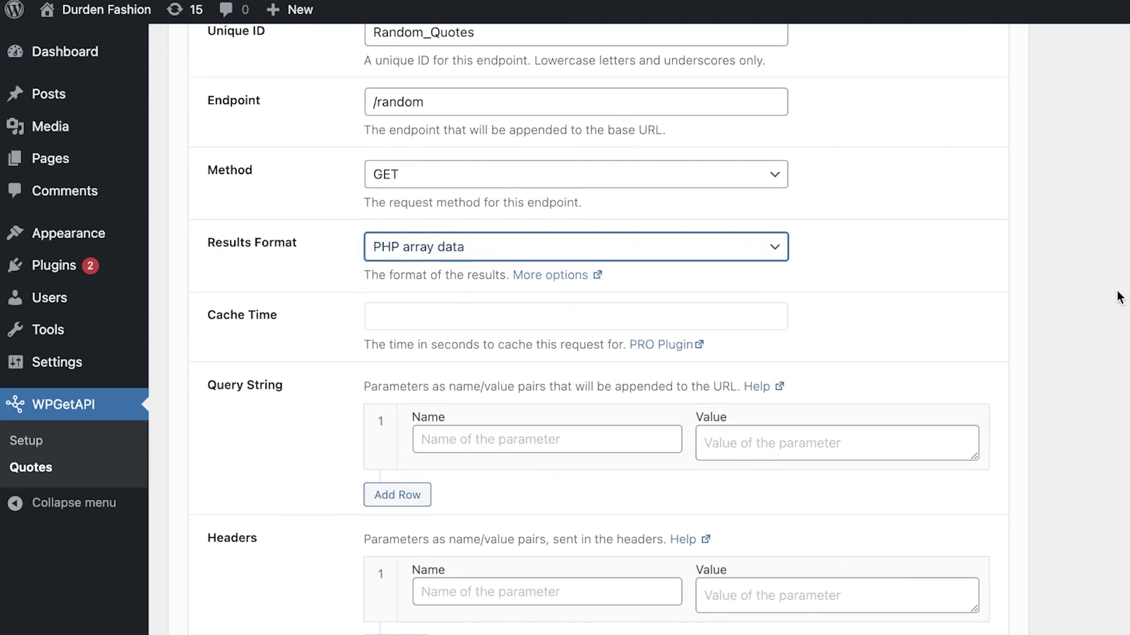
scroll(1118, 297, "down", 8)
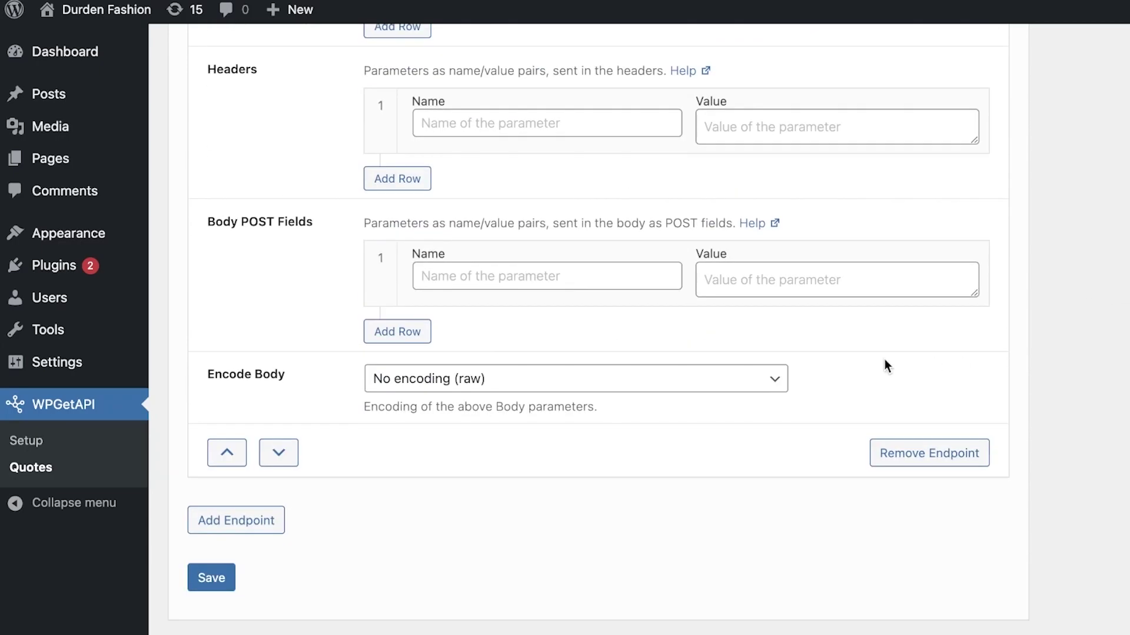
left_click(217, 578)
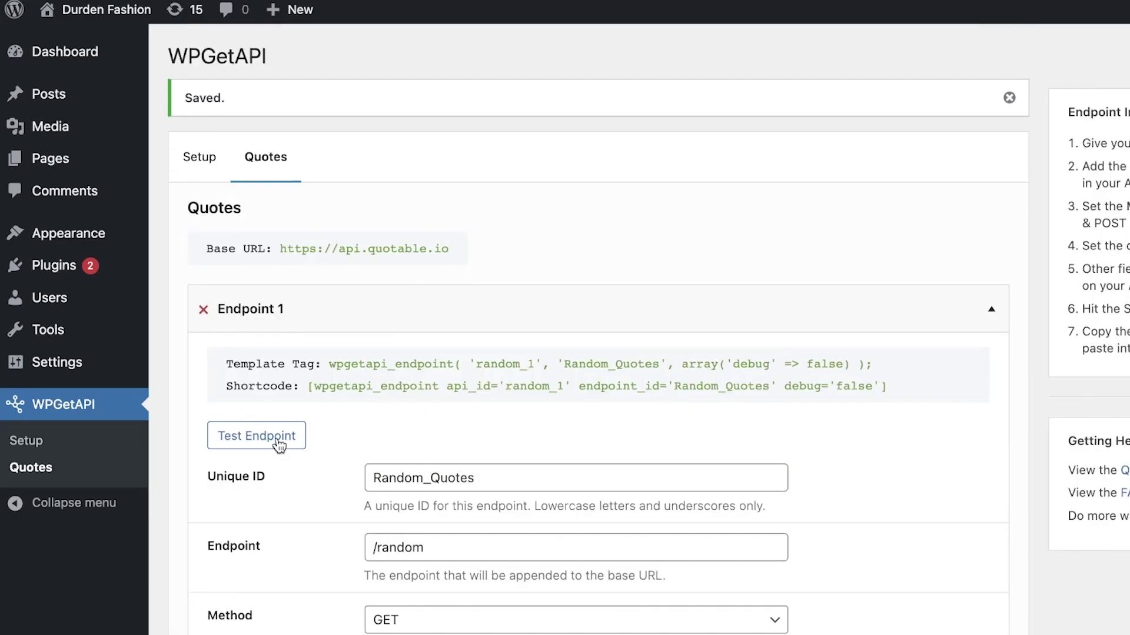
- Test the endpoint and review the quote returned as a PHP array in Data Output
left_click(277, 449)
scroll(276, 450, "down", 1)
scroll(277, 450, "down", 6)
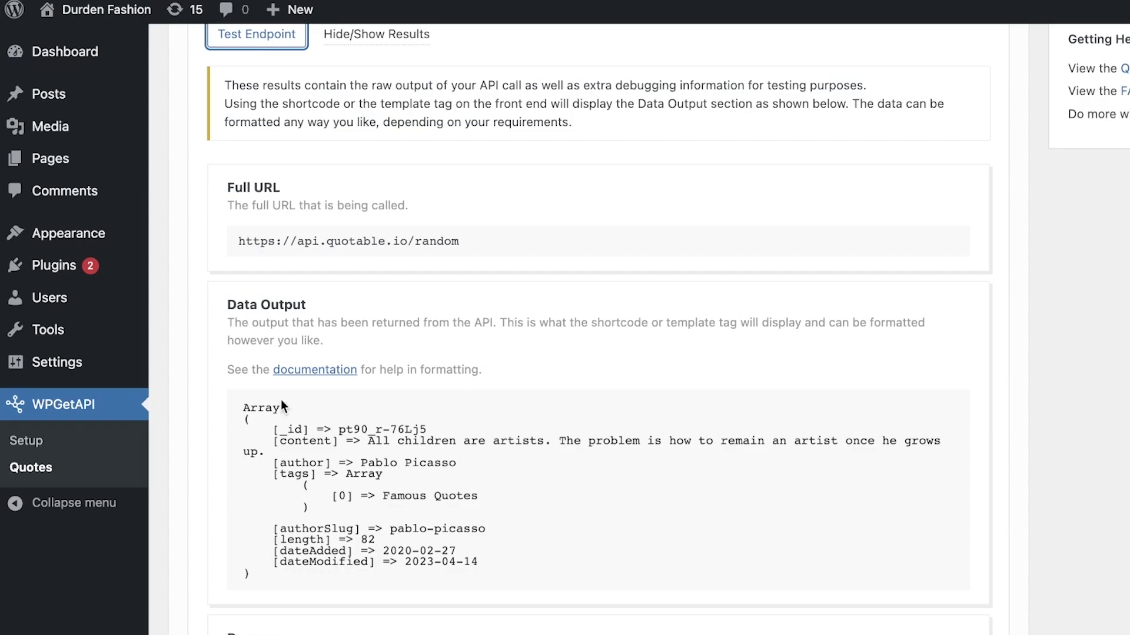
scroll(493, 449, "down", 3)
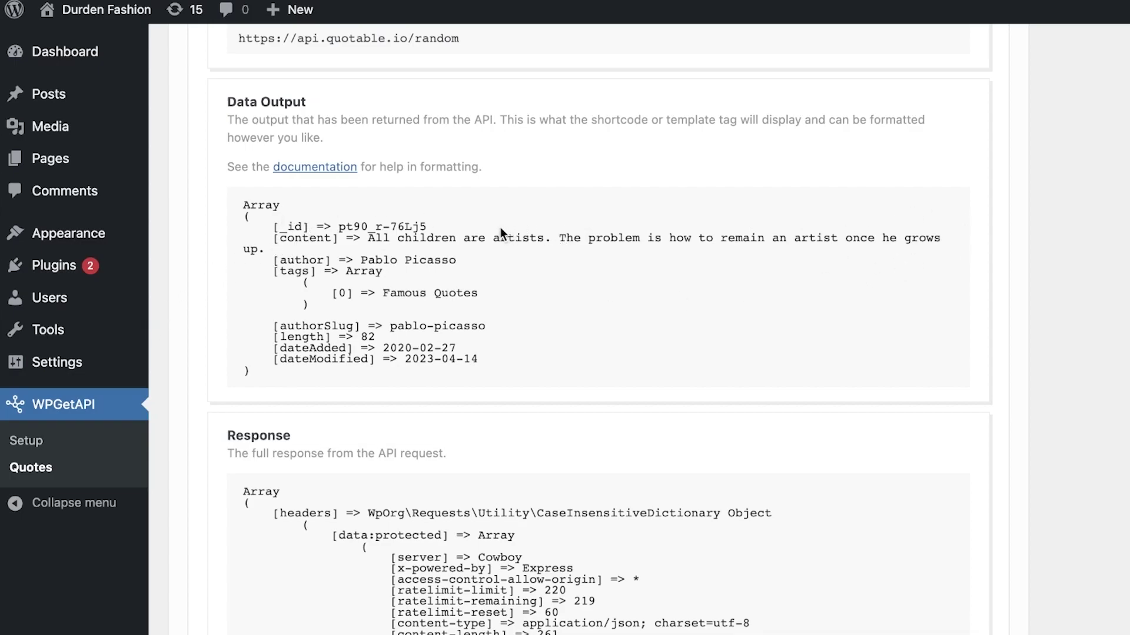
left_click_drag(369, 230, 399, 261)
left_click(397, 288)
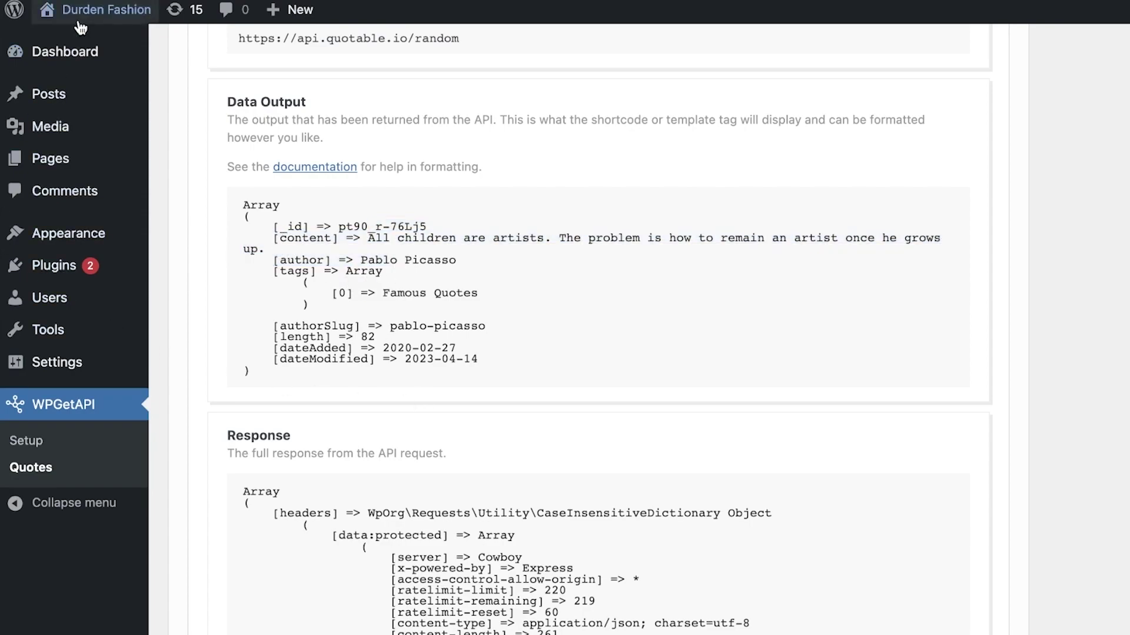
- Visit the site's front end, then go to the Pages list in admin
mouse_move(64, 10)
left_click(65, 43)
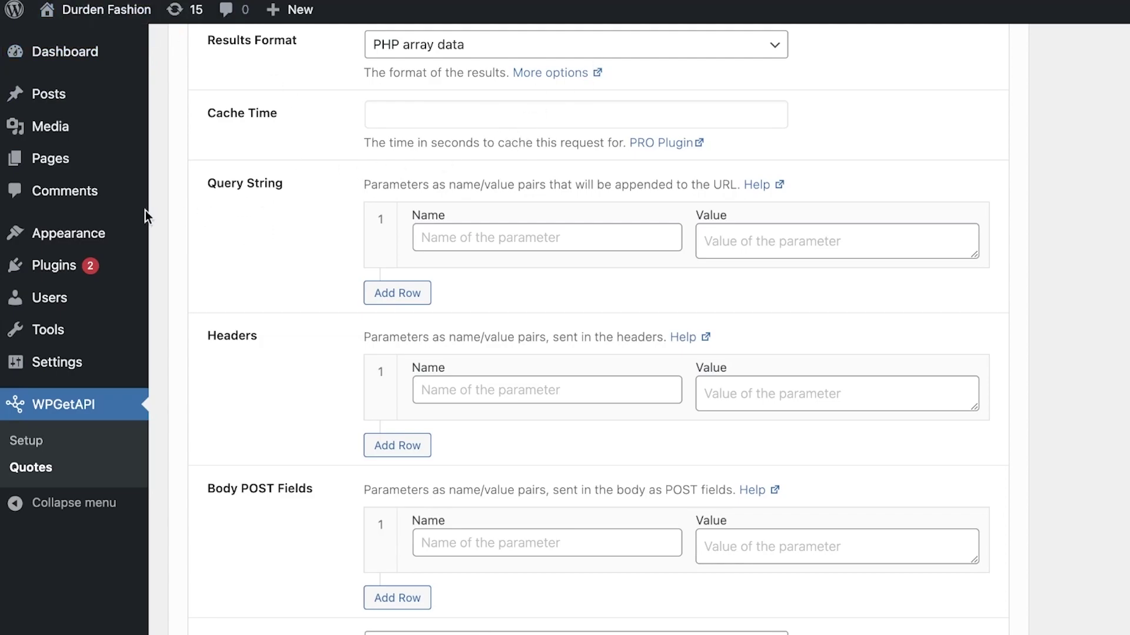
left_click(63, 167)
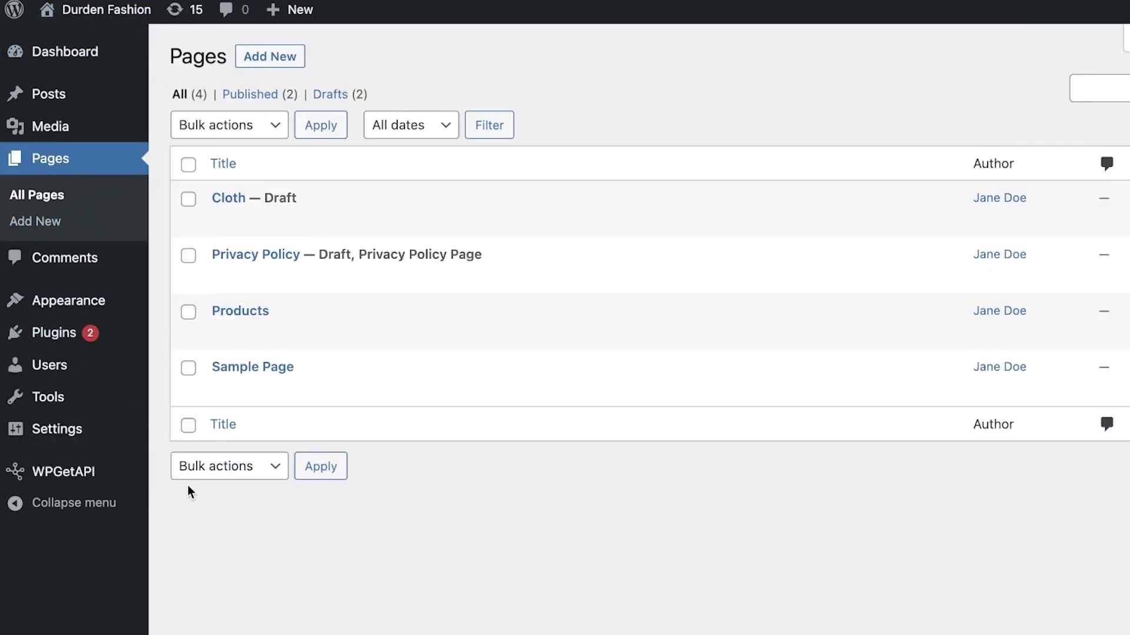
- Create a new page and add a Shortcode block found by searching 'sho'
left_click(263, 55)
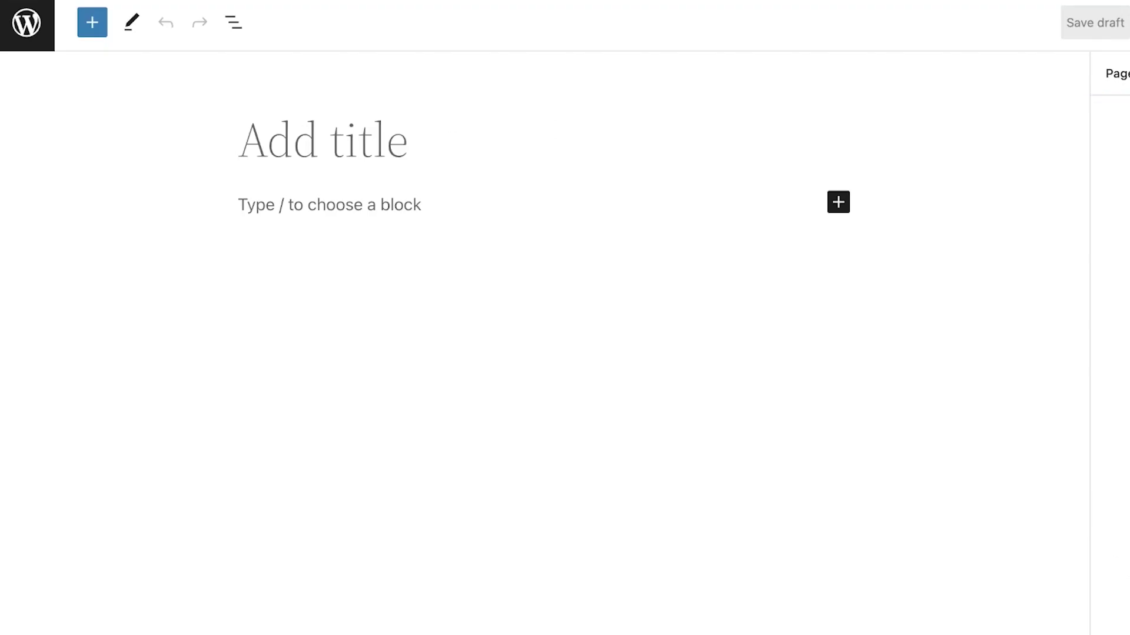
left_click(1121, 75)
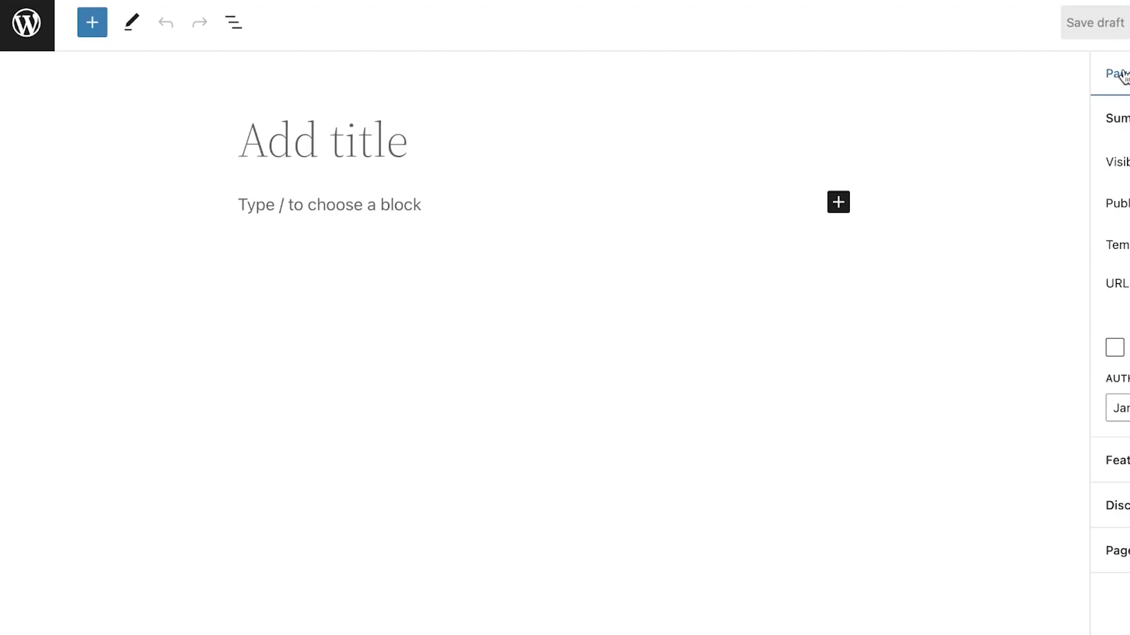
left_click(103, 34)
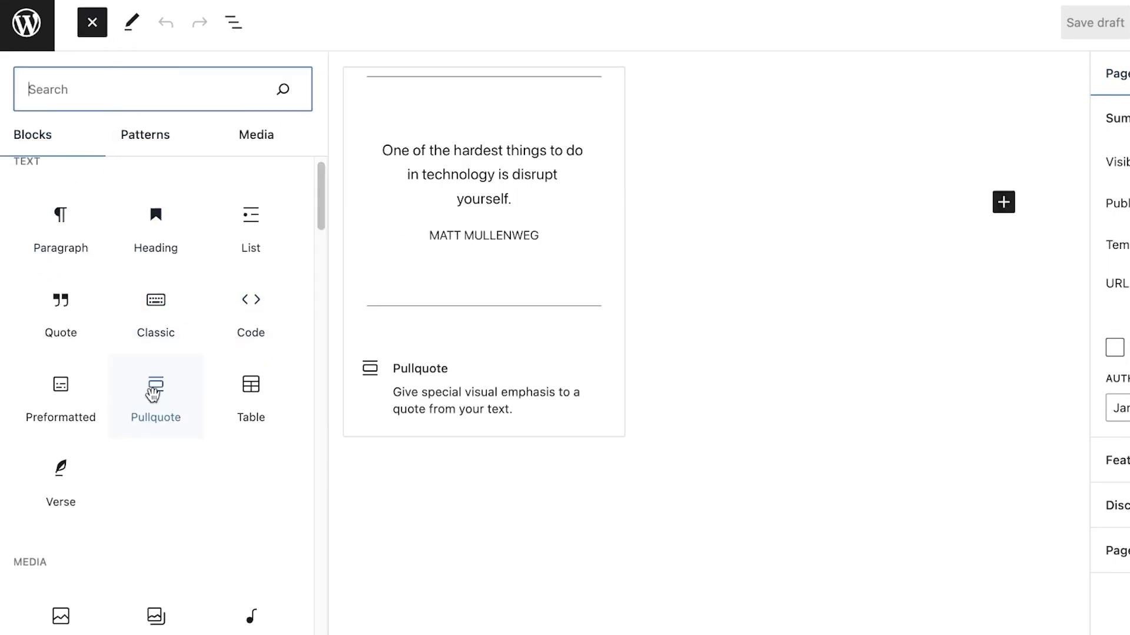
scroll(154, 394, "down", 4)
scroll(227, 313, "down", 3)
scroll(167, 351, "down", 7)
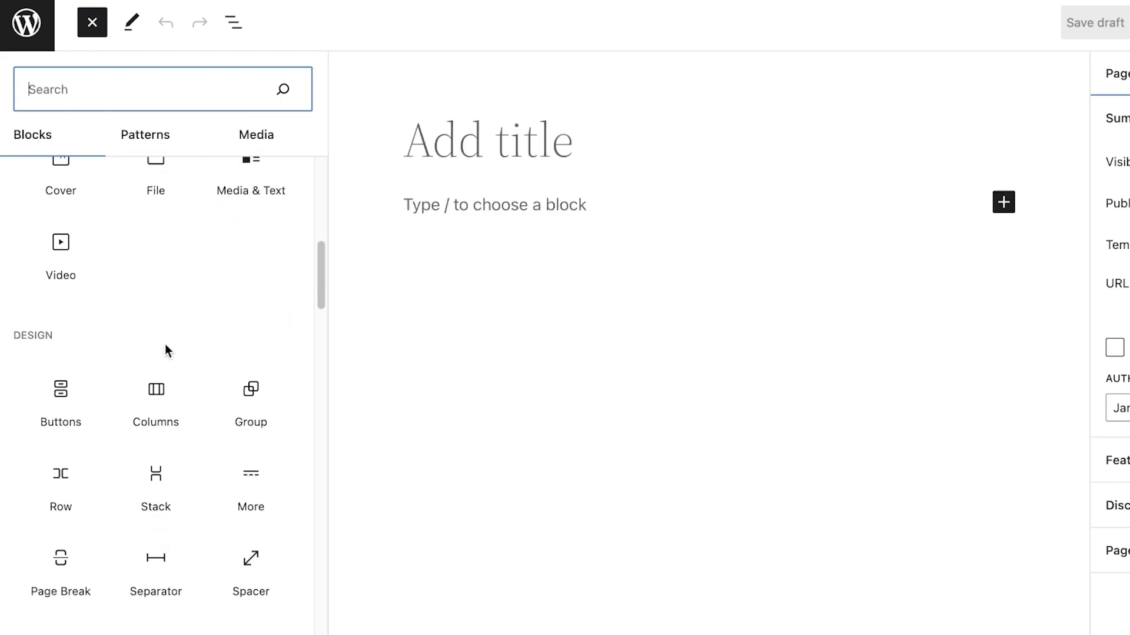
type("sho")
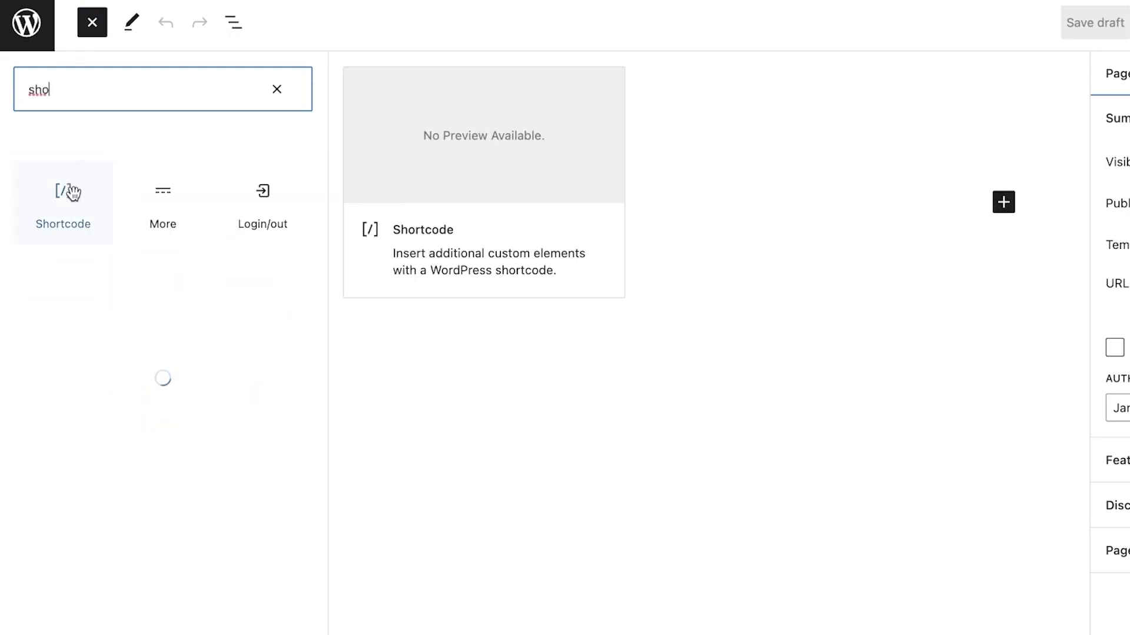
left_click(69, 194)
- Paste the Random_Quotes shortcode into the block and publish the page
left_click(518, 262)
right_click(518, 262)
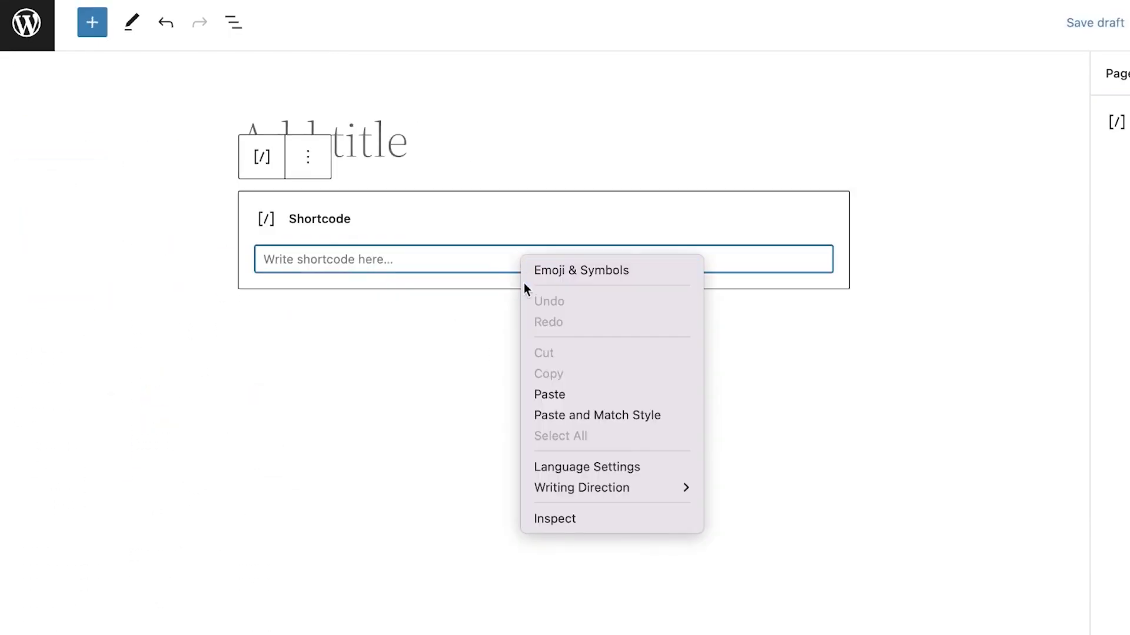
left_click(539, 393)
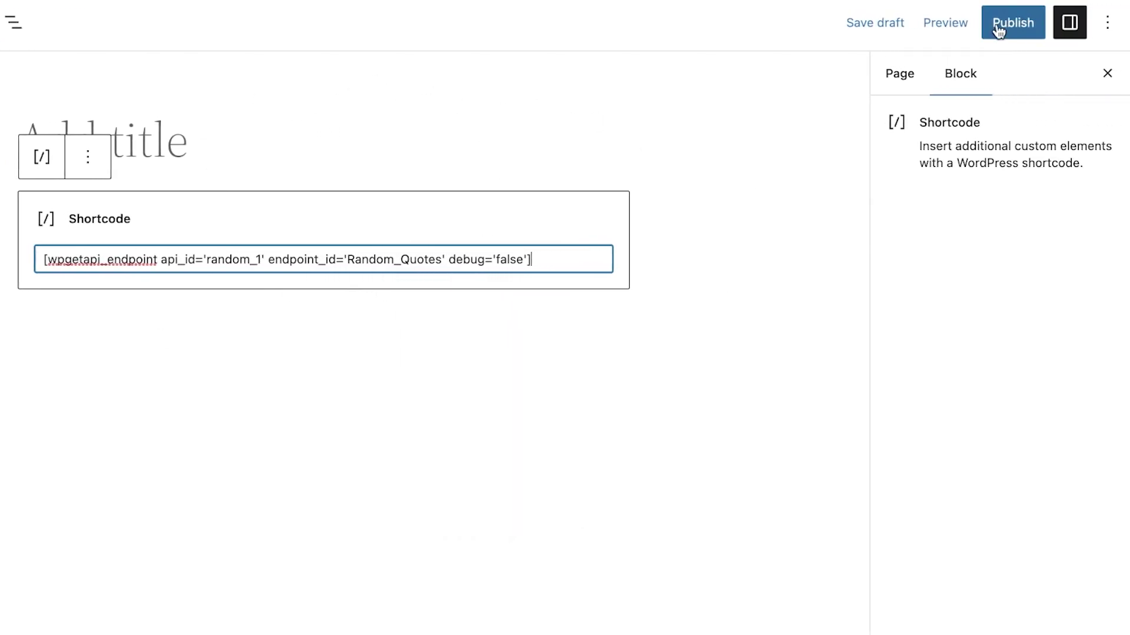
left_click(996, 27)
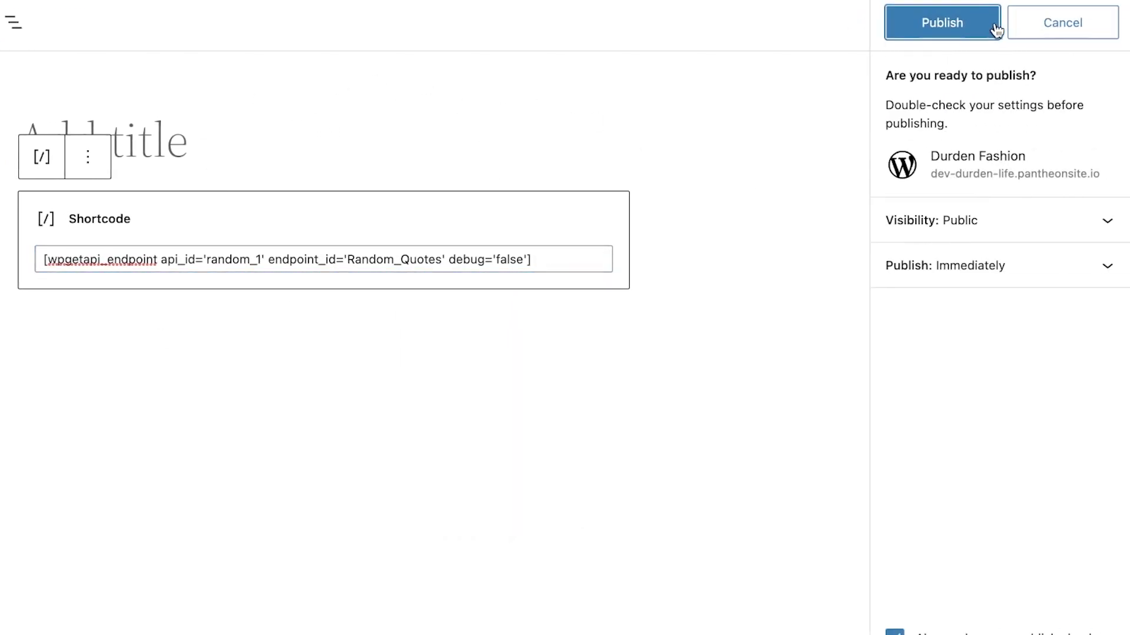
left_click(926, 22)
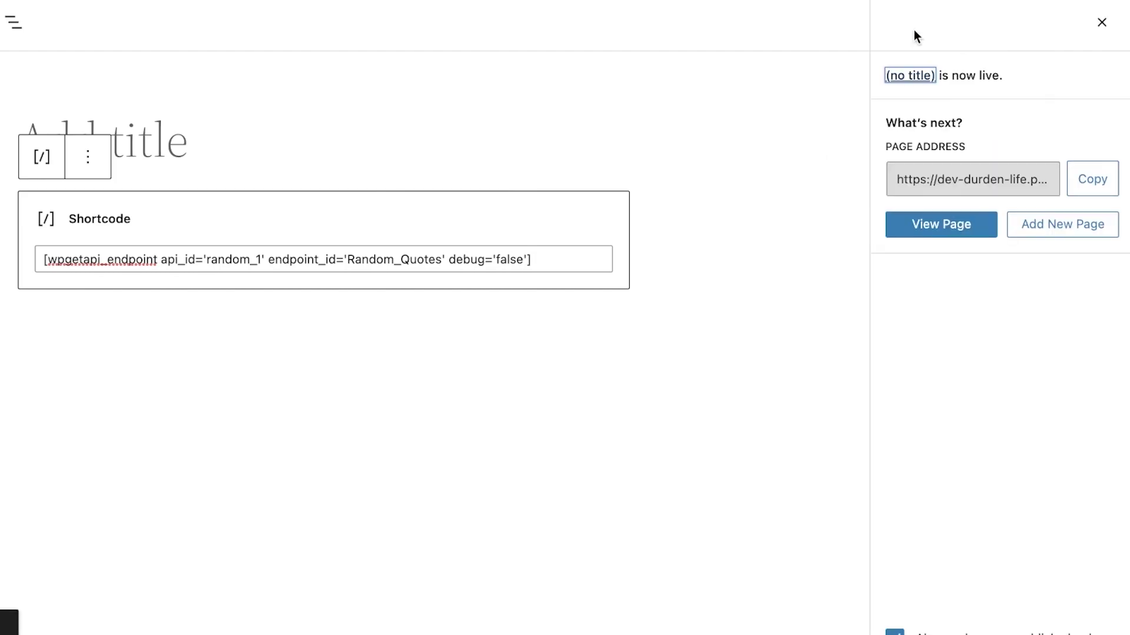
- View the published page, see the PHP array data error, and return to admin
left_click(946, 228)
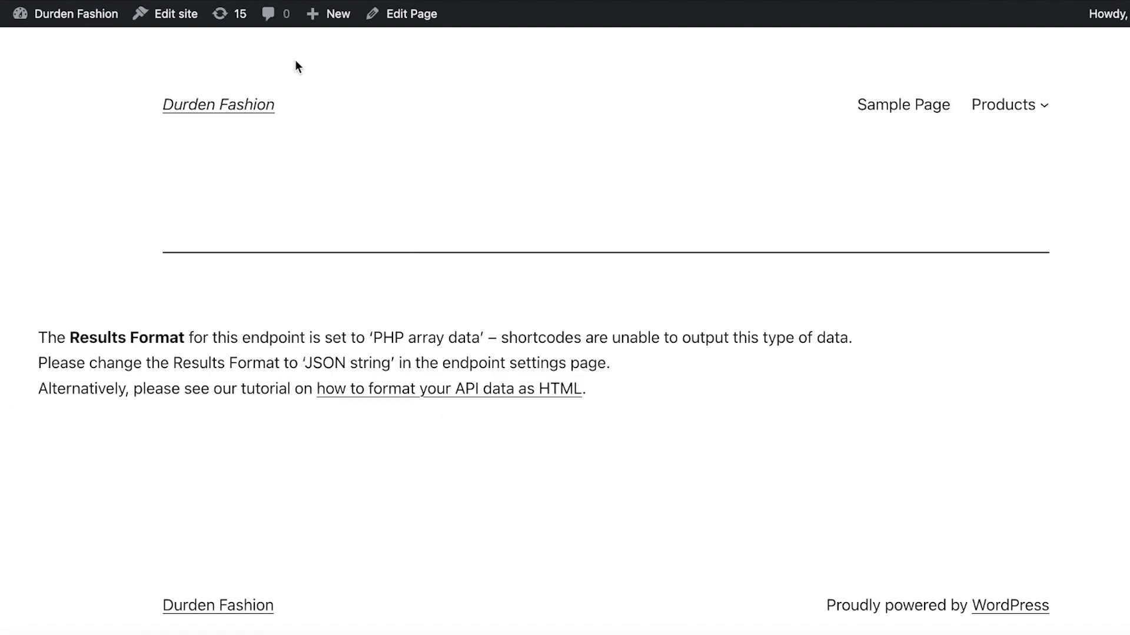
mouse_move(1, 13)
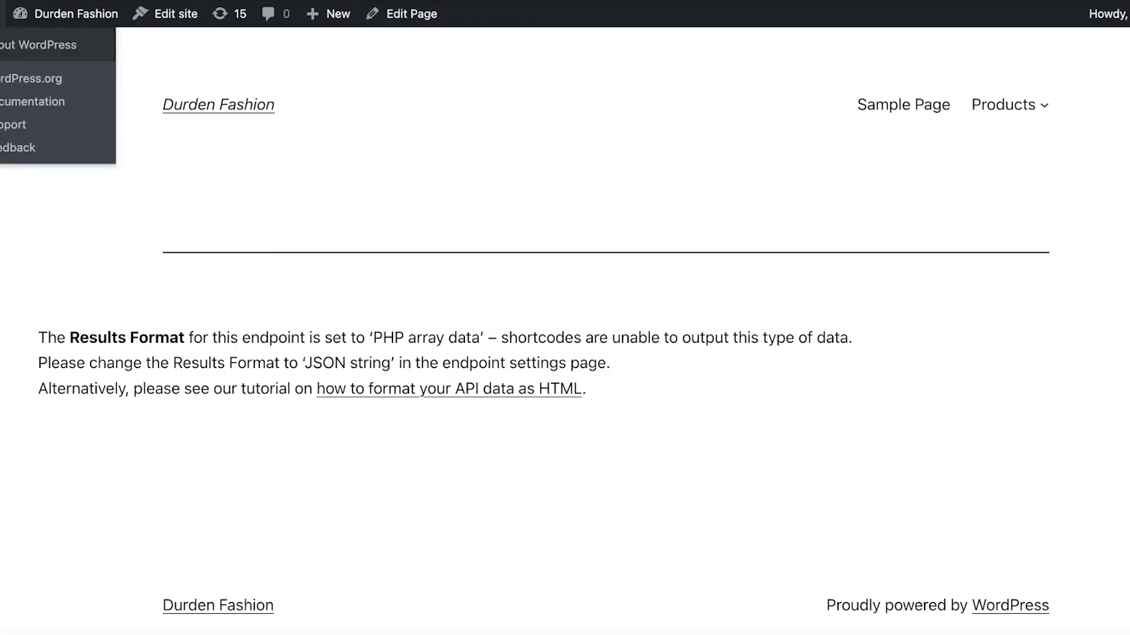
left_click(35, 44)
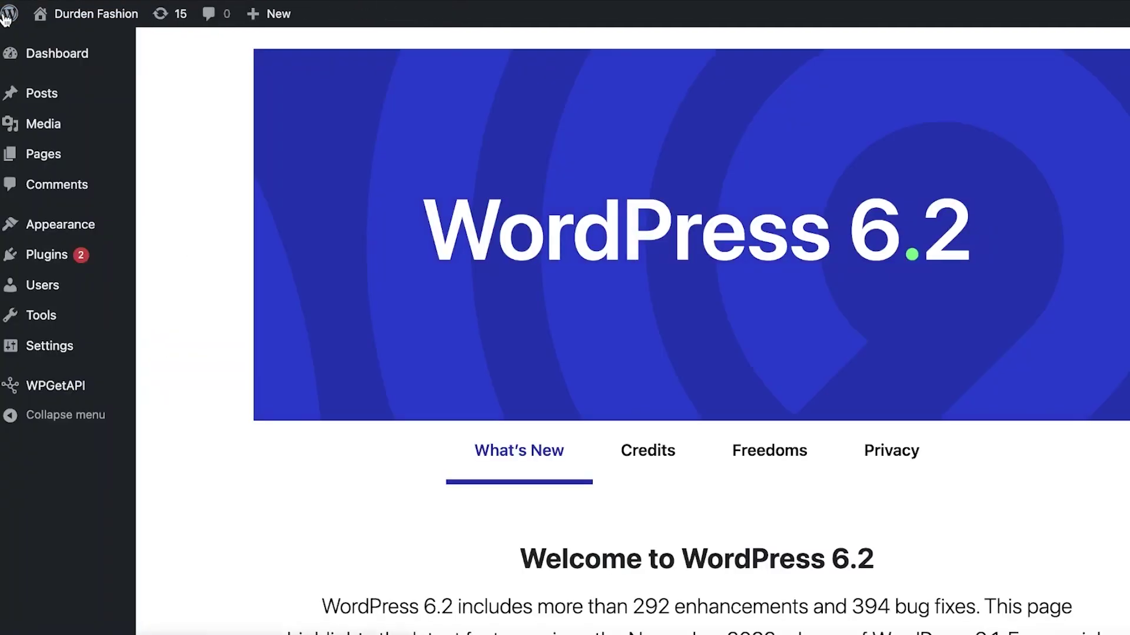
left_click(15, 415)
- Set the Quotes endpoint's Results Format back to JSON string and save it
mouse_move(10, 396)
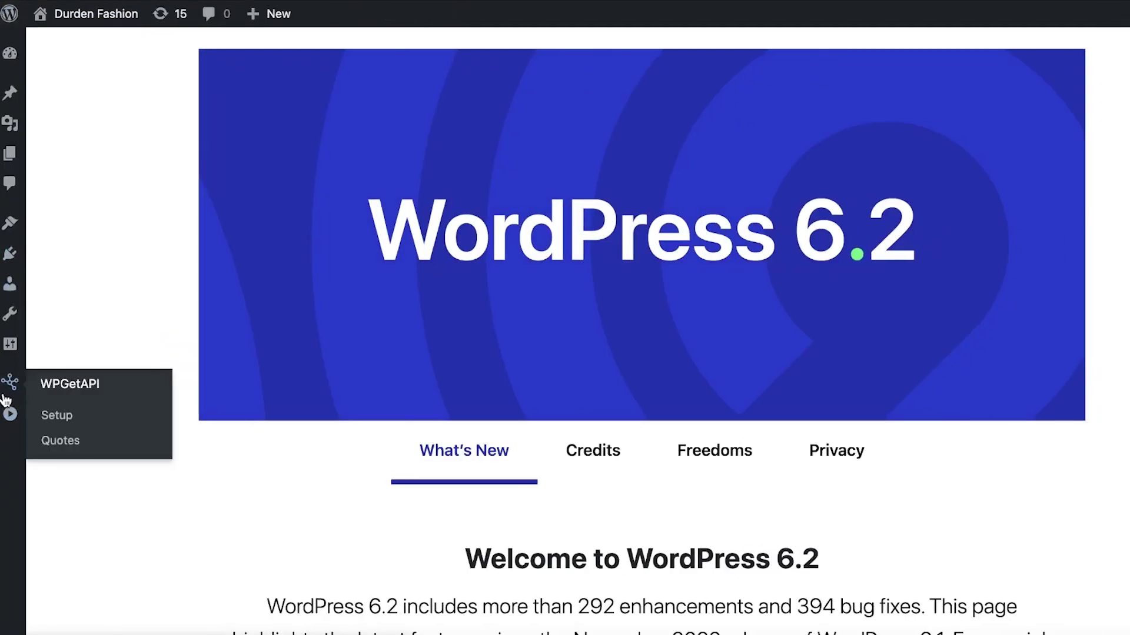
left_click(48, 397)
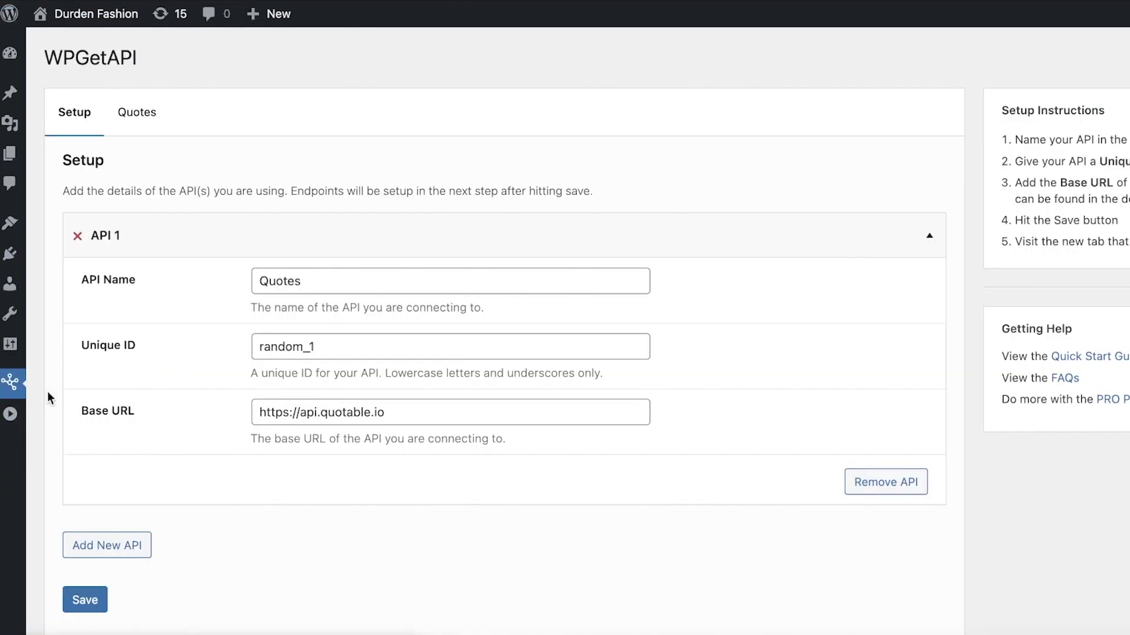
left_click(145, 110)
scroll(379, 89, "down", 8)
left_click(378, 73)
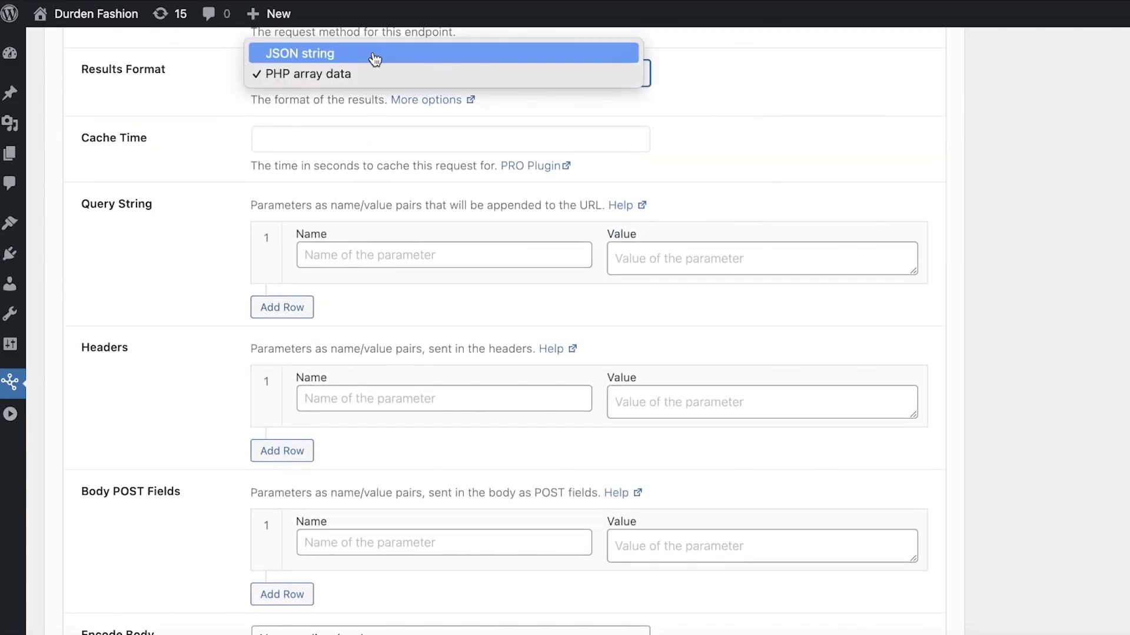
left_click(375, 57)
scroll(306, 252, "down", 5)
left_click(84, 550)
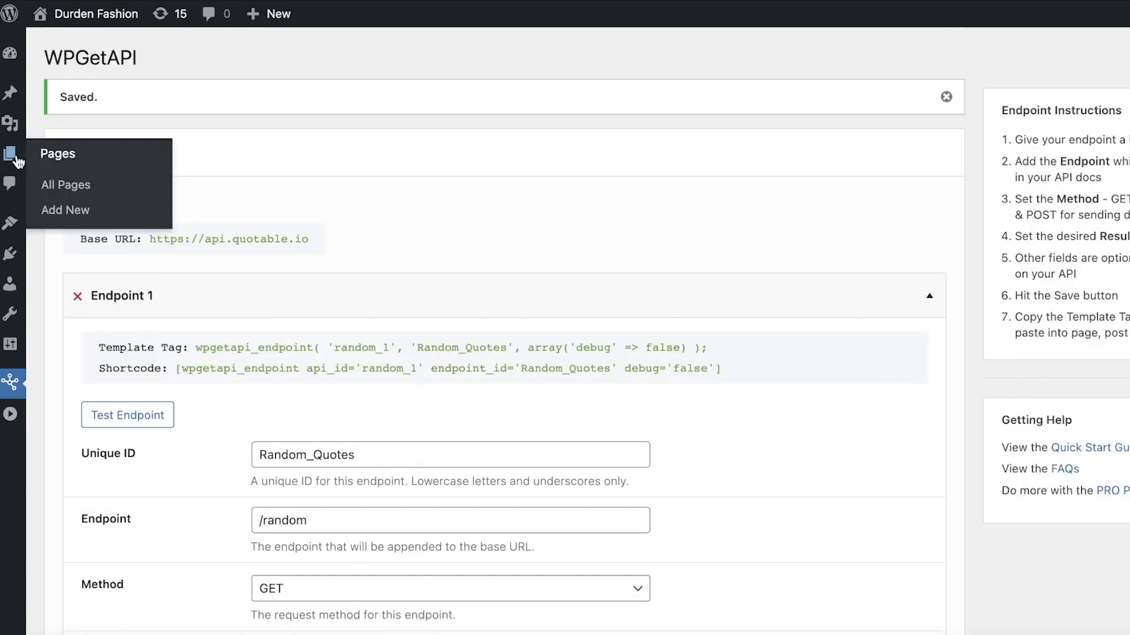
- Check the Pages list, view the untitled page, then return to About WordPress
left_click(10, 154)
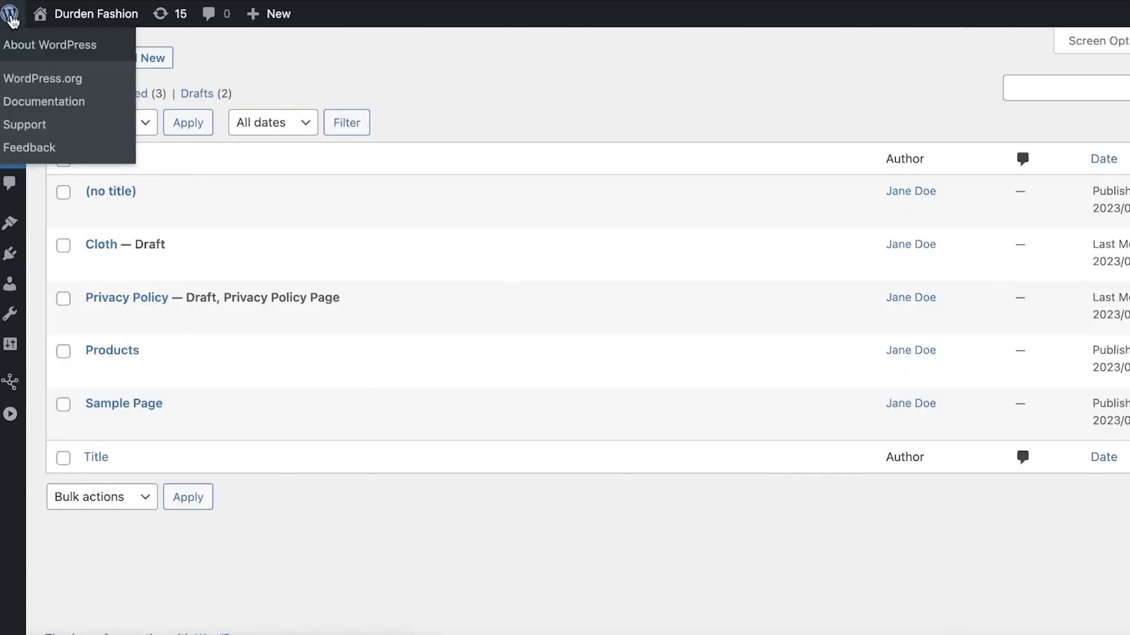
left_click(13, 21)
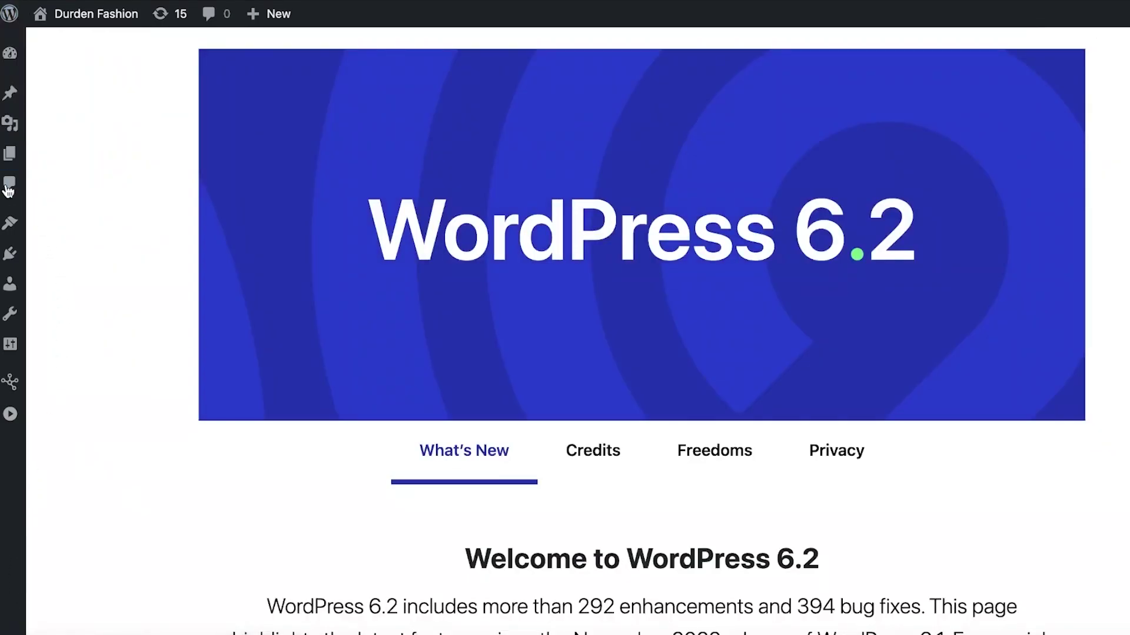
left_click(9, 154)
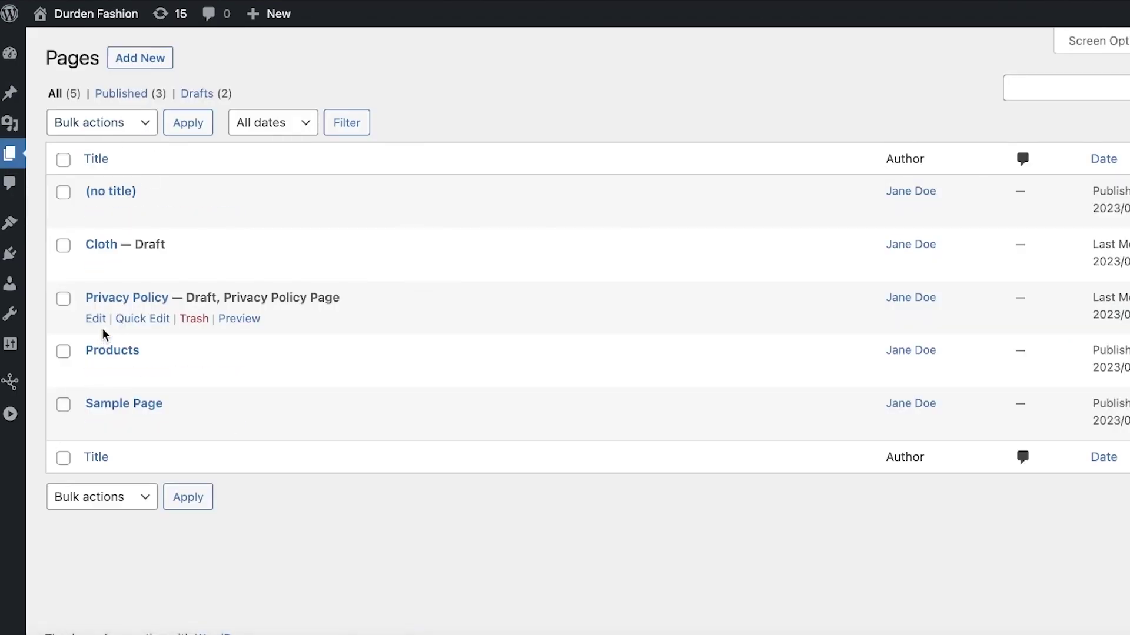
left_click(226, 215)
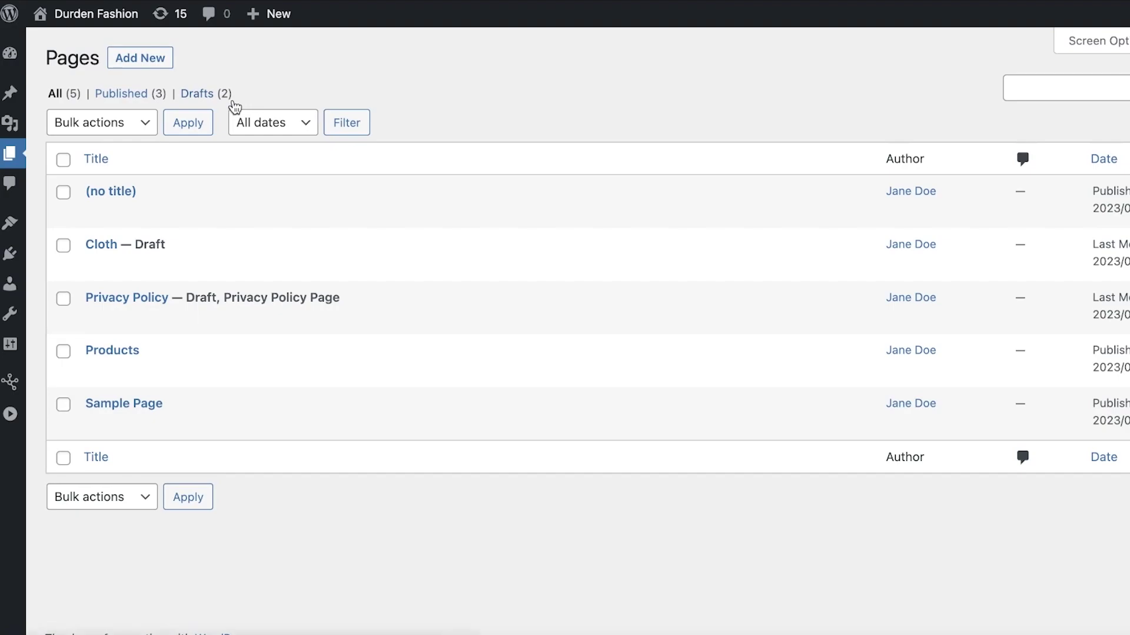
left_click(9, 13)
left_click(10, 413)
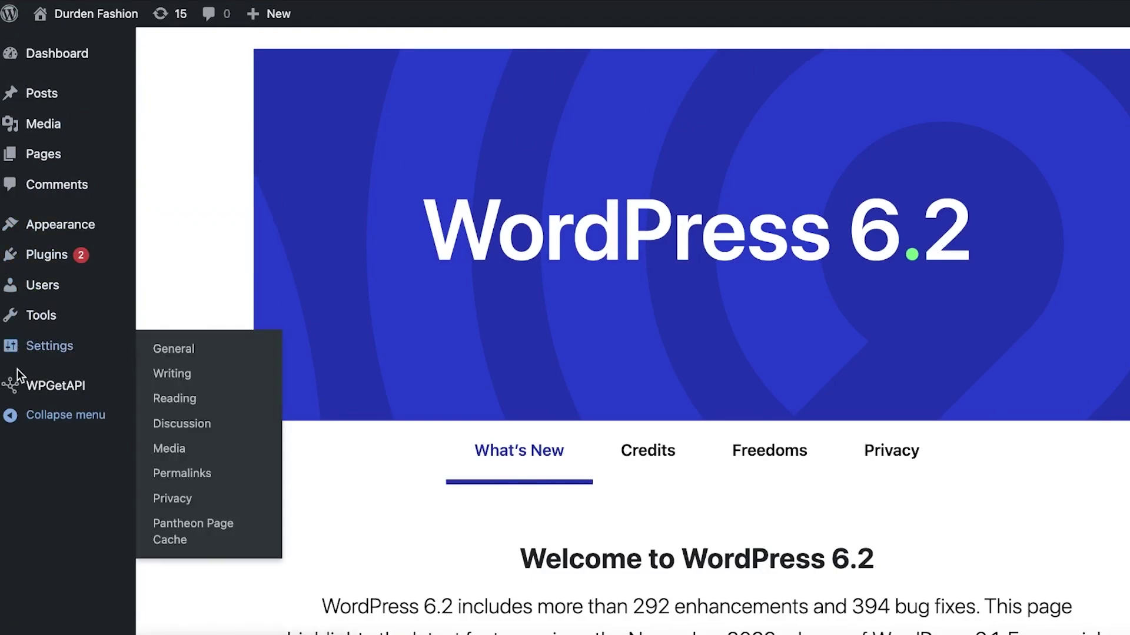
- Set the Quotes endpoint's Encode Body to JSON encode and save it
left_click(16, 384)
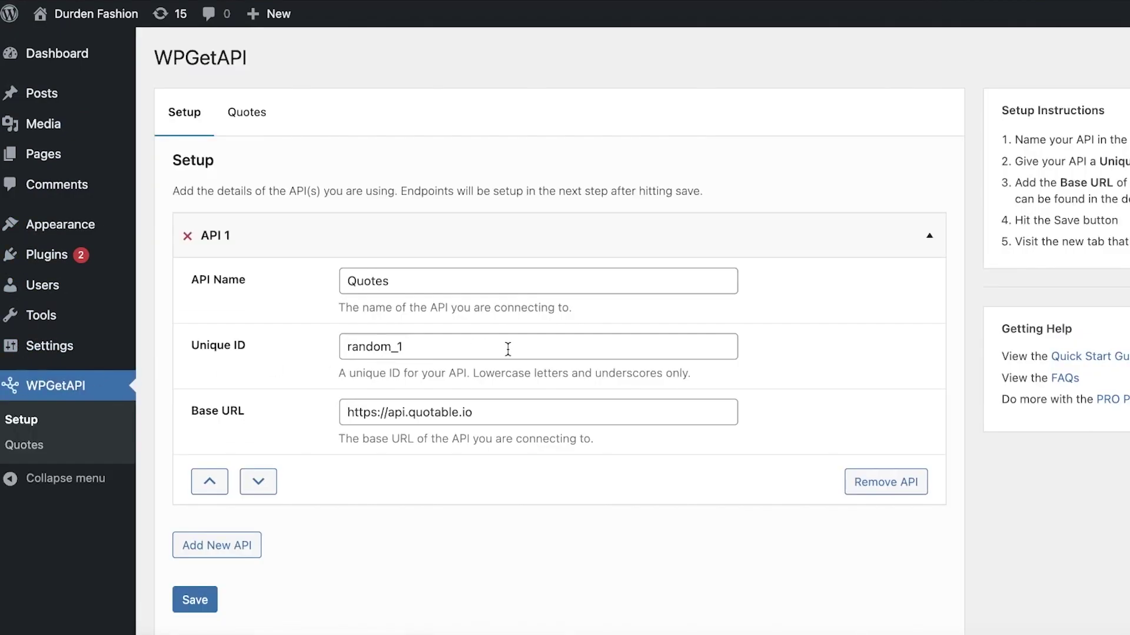
left_click(248, 126)
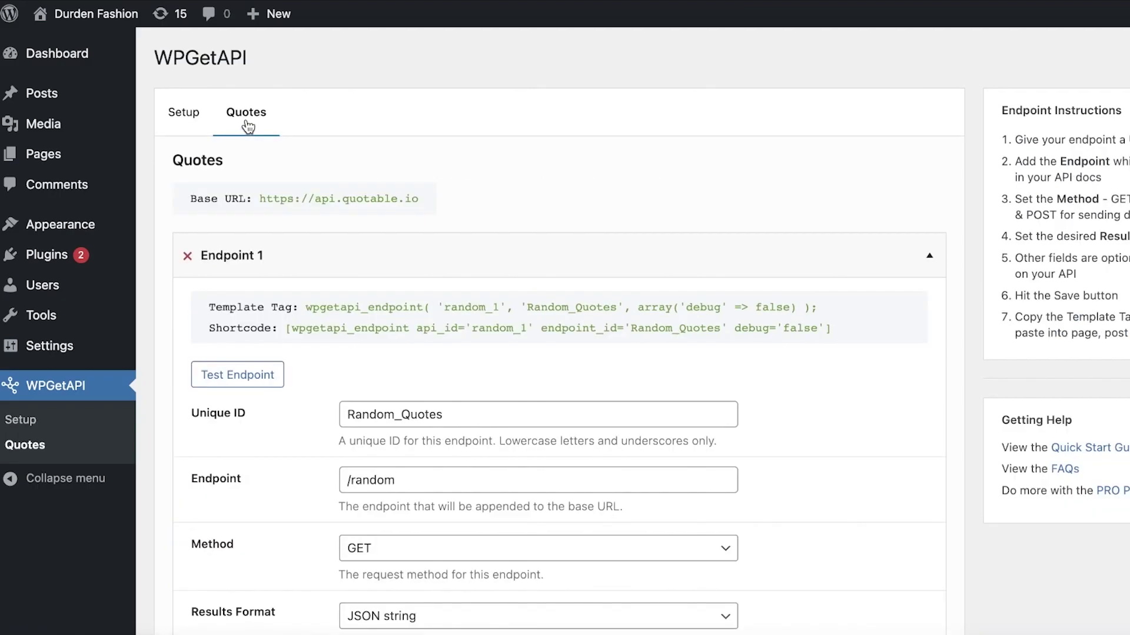
scroll(248, 135, "down", 7)
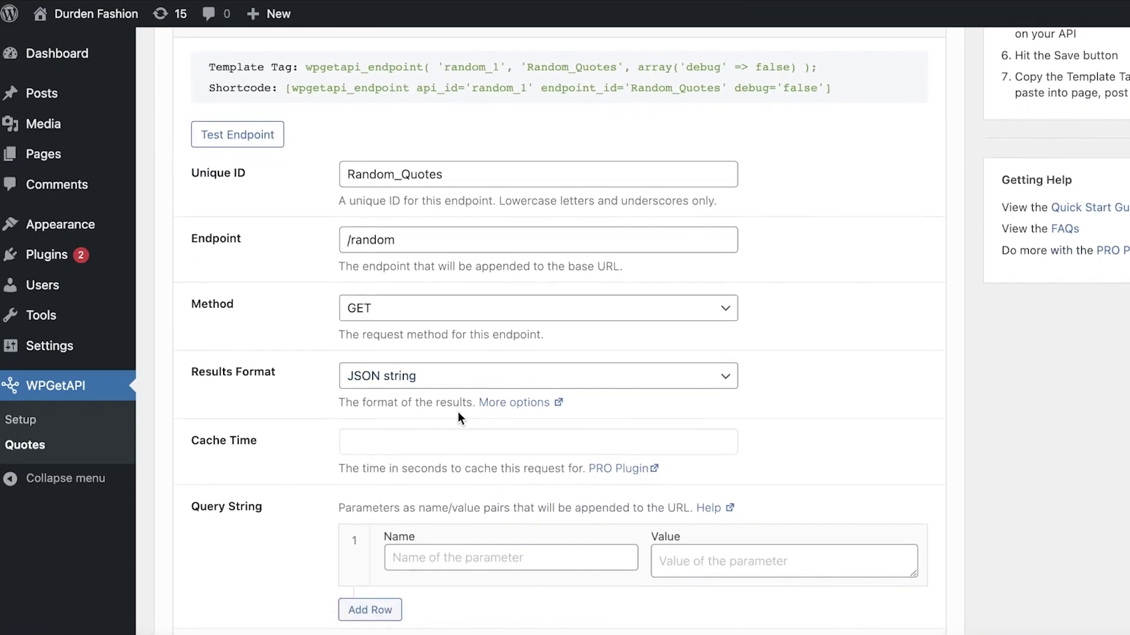
scroll(444, 391, "down", 7)
scroll(433, 386, "up", 14)
scroll(433, 384, "down", 14)
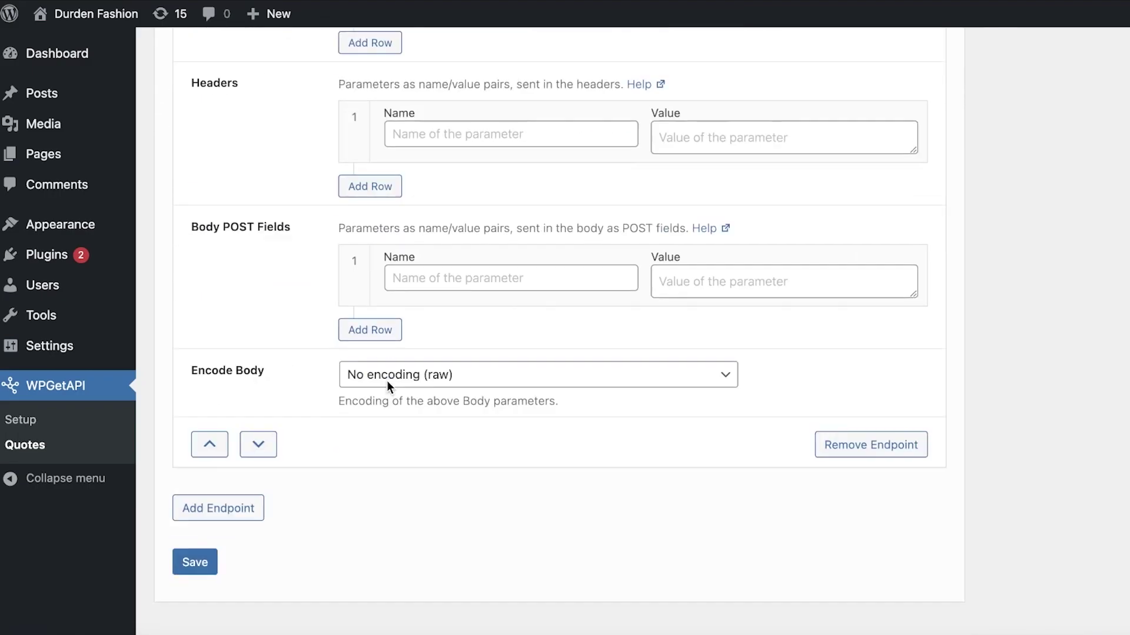
left_click(471, 369)
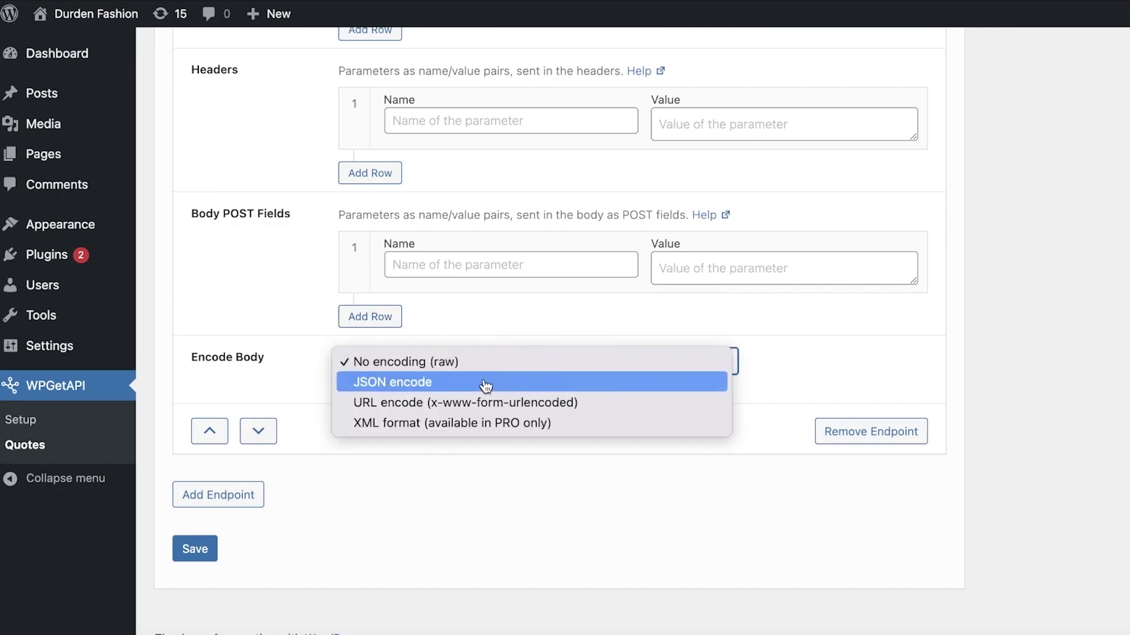
left_click(485, 384)
left_click(195, 548)
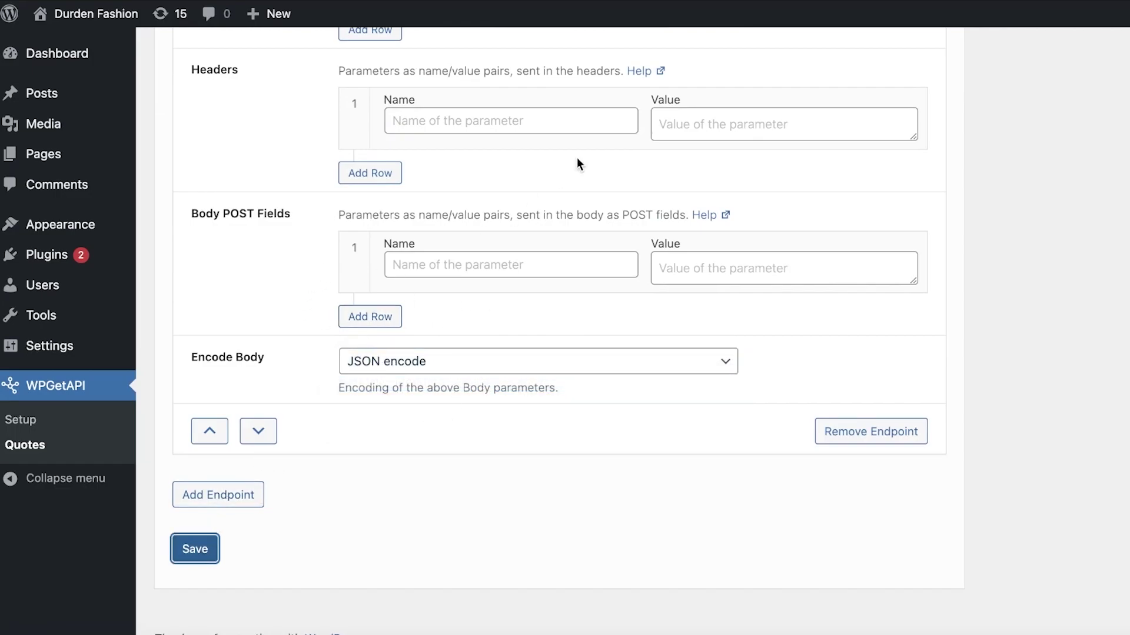
- Test the endpoint, check the JSON quote and formatting docs, then hide results and retest
left_click(237, 415)
scroll(418, 276, "down", 4)
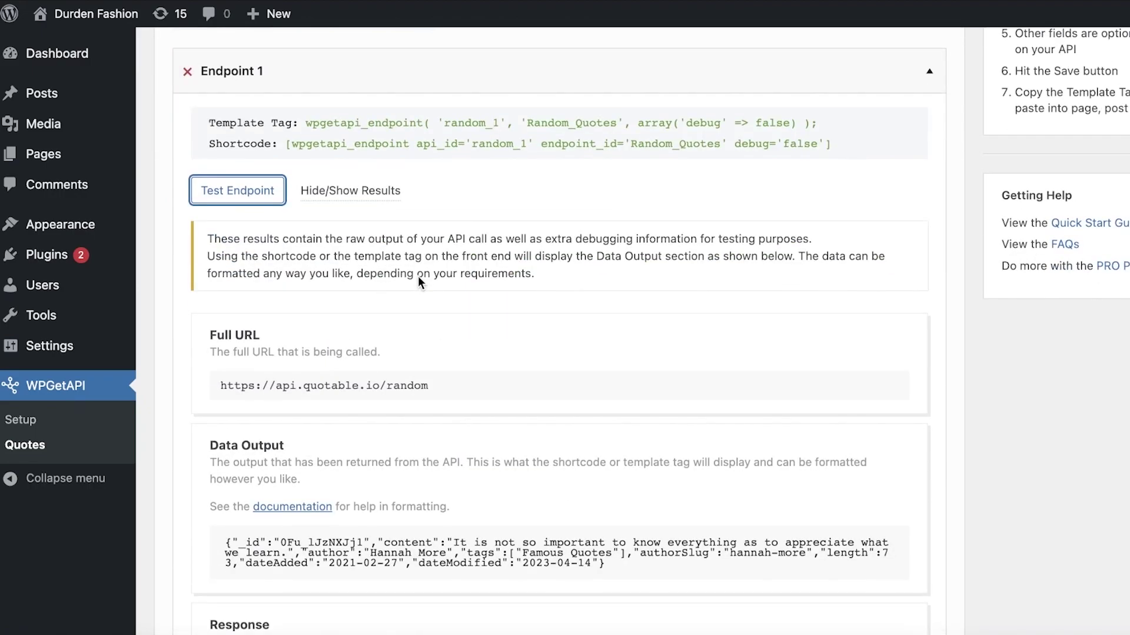
scroll(406, 288, "down", 2)
scroll(447, 264, "down", 3)
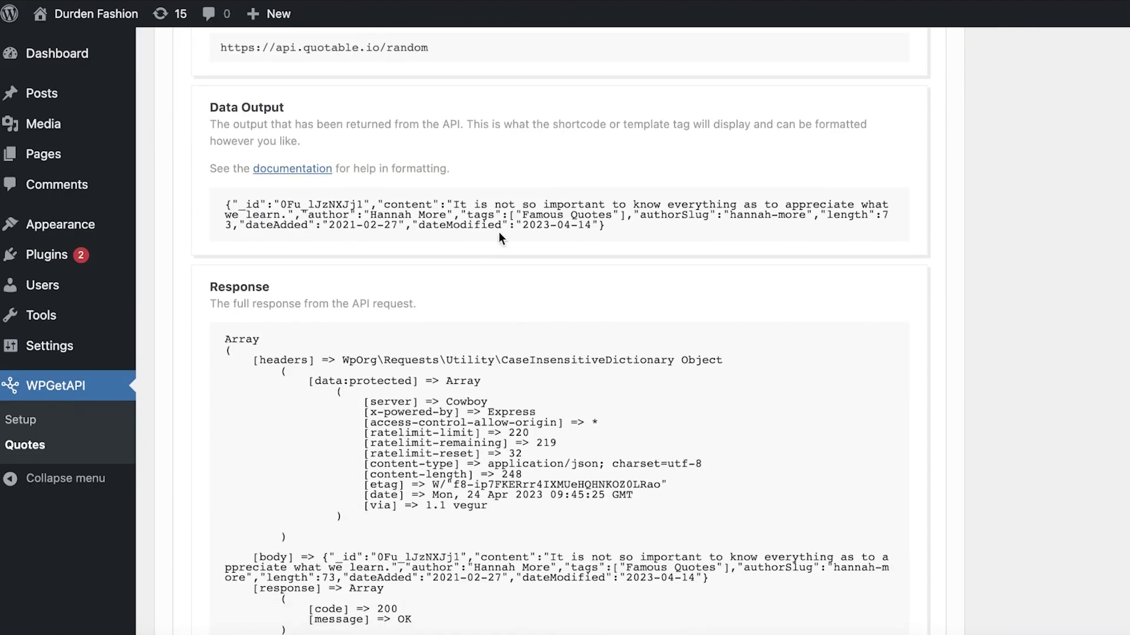
left_click(274, 165)
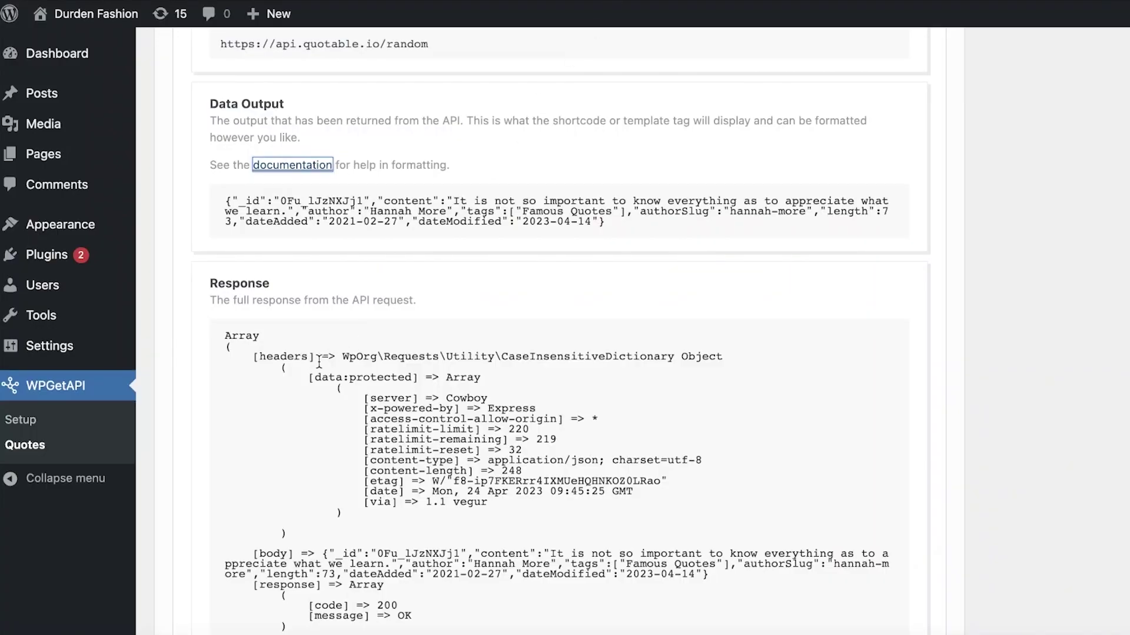
scroll(318, 360, "down", 3)
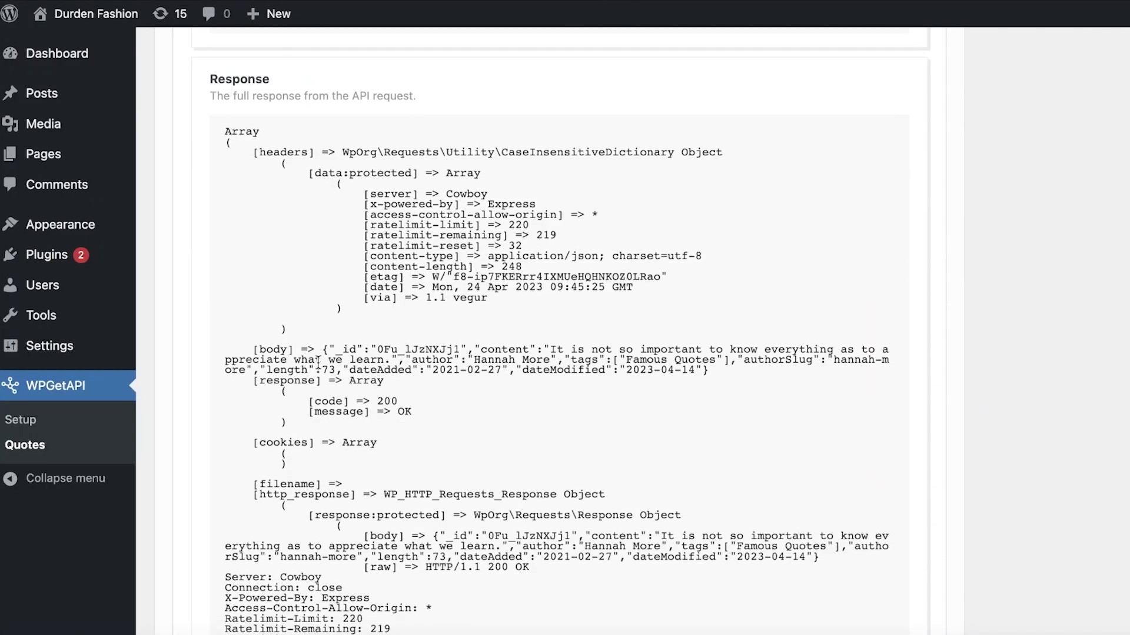
scroll(379, 242, "up", 6)
left_click(368, 125)
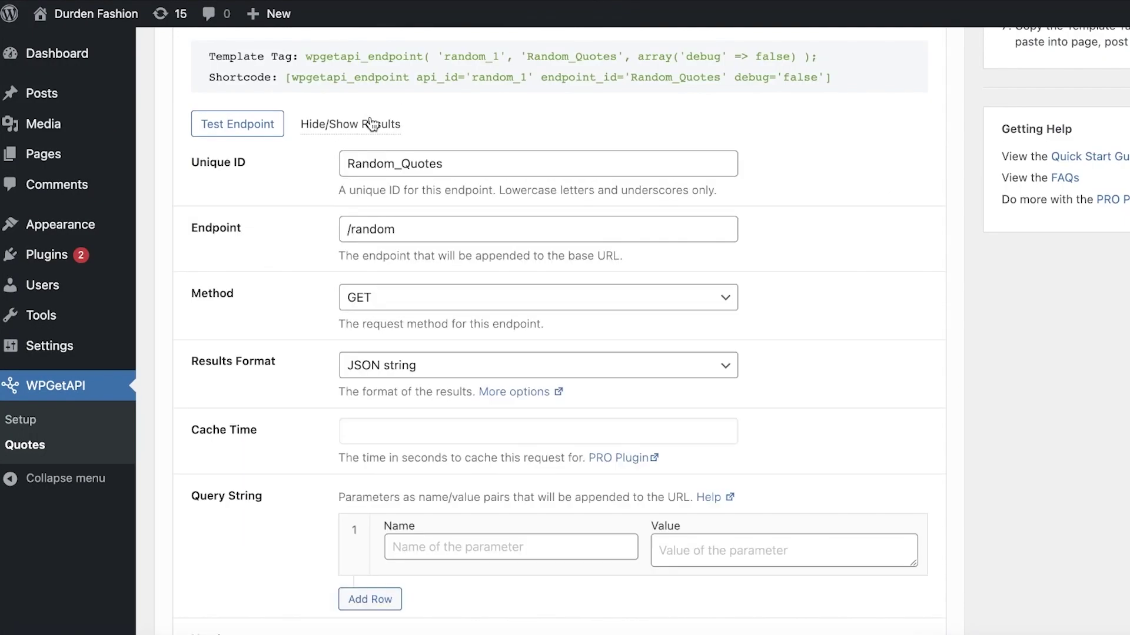
left_click(247, 139)
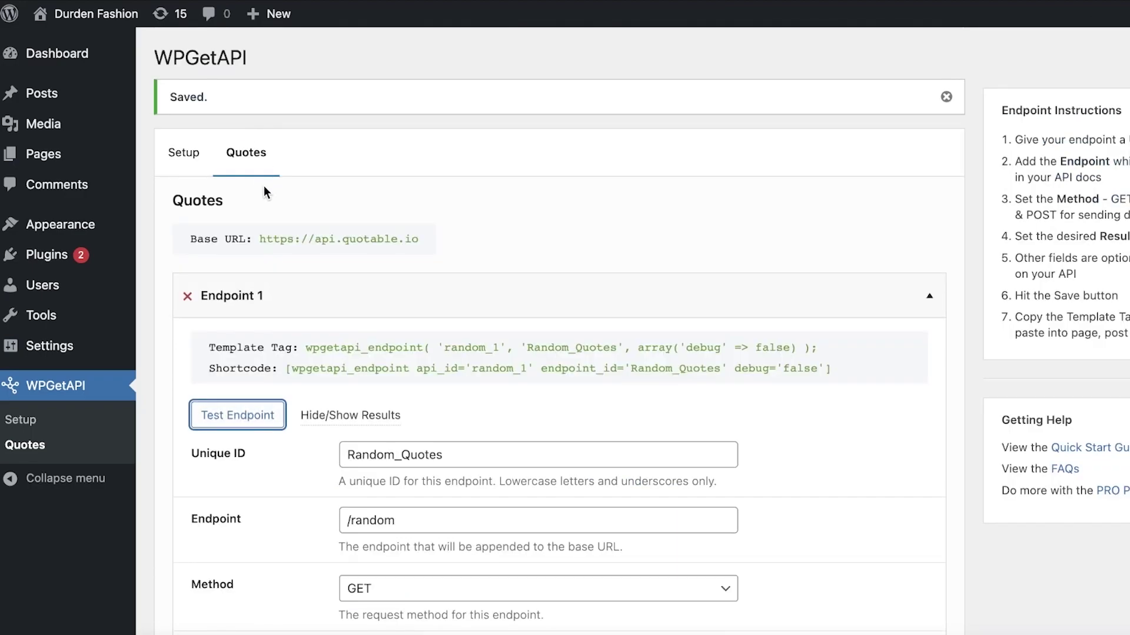
- Visit the site's public front page, then return to the WordPress admin About page
scroll(302, 228, "down", 4)
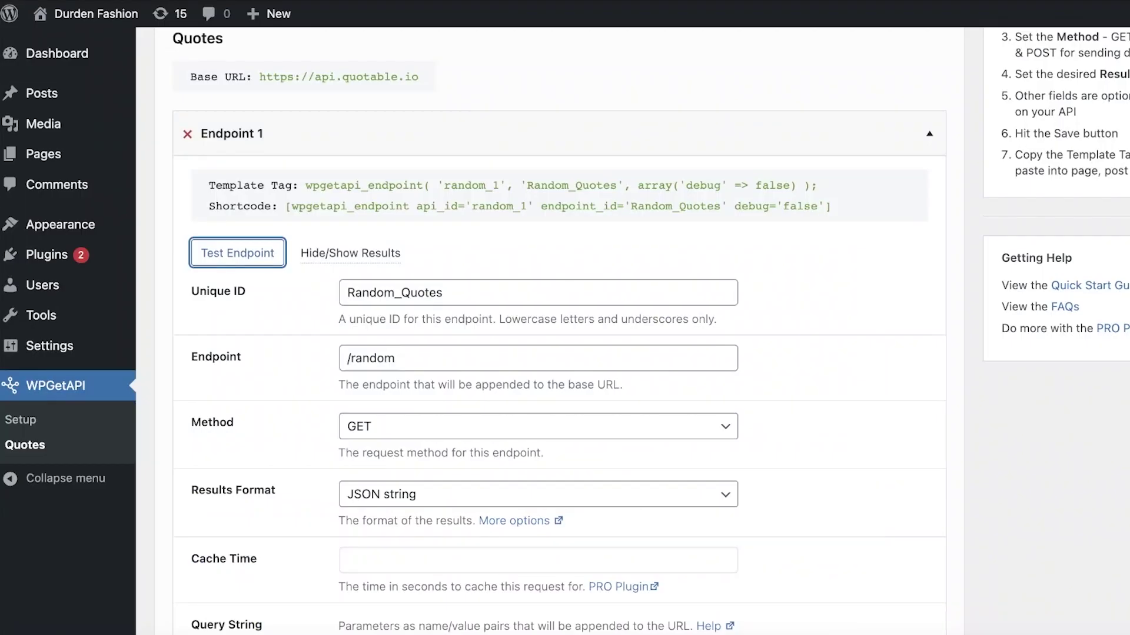
left_click(50, 22)
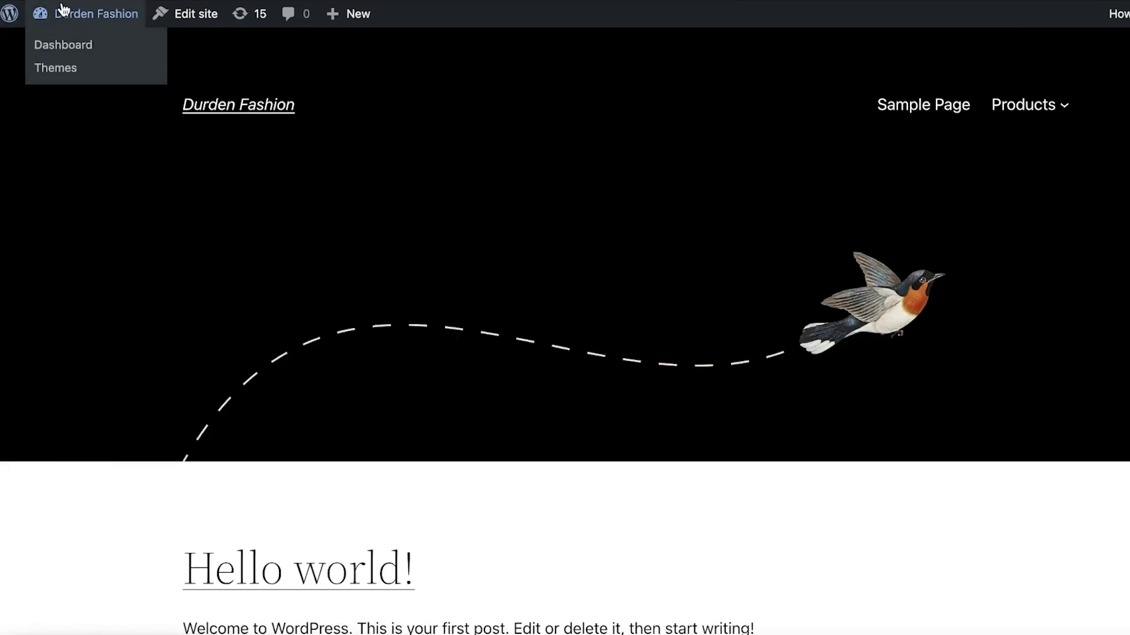
left_click(59, 43)
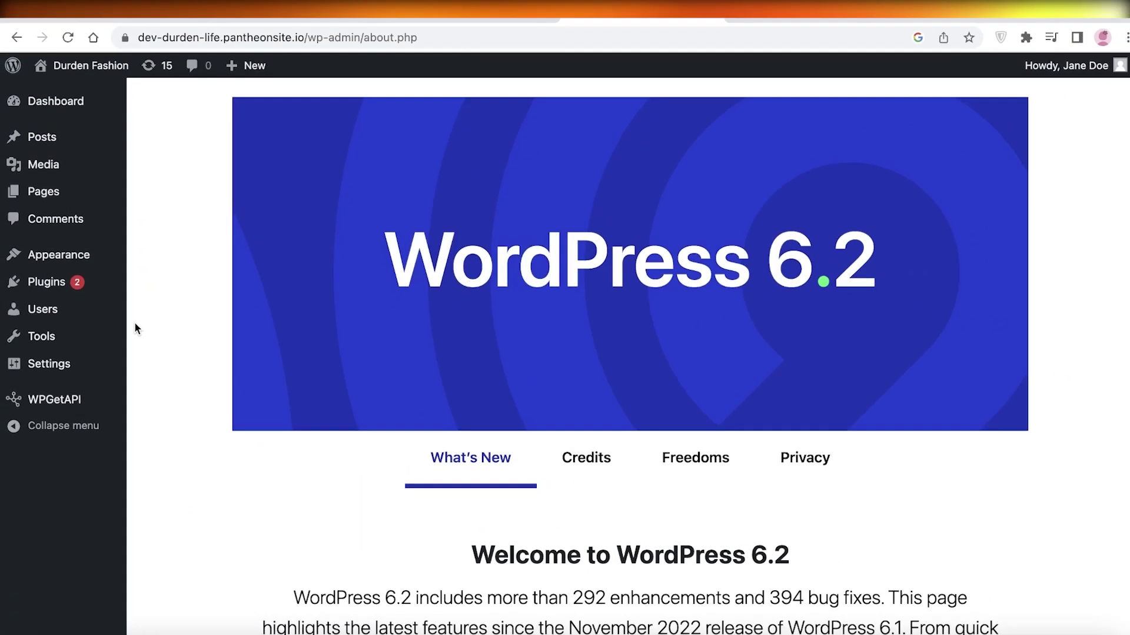